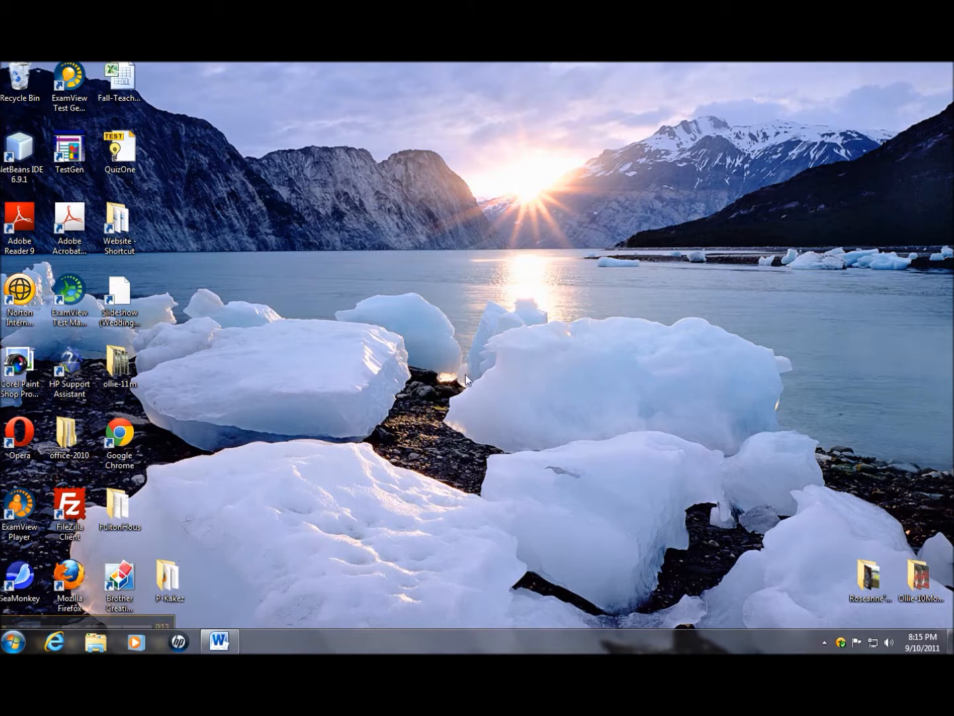
- Switch to the Earthworms document in Word and clear its existing text selection
click(220, 642)
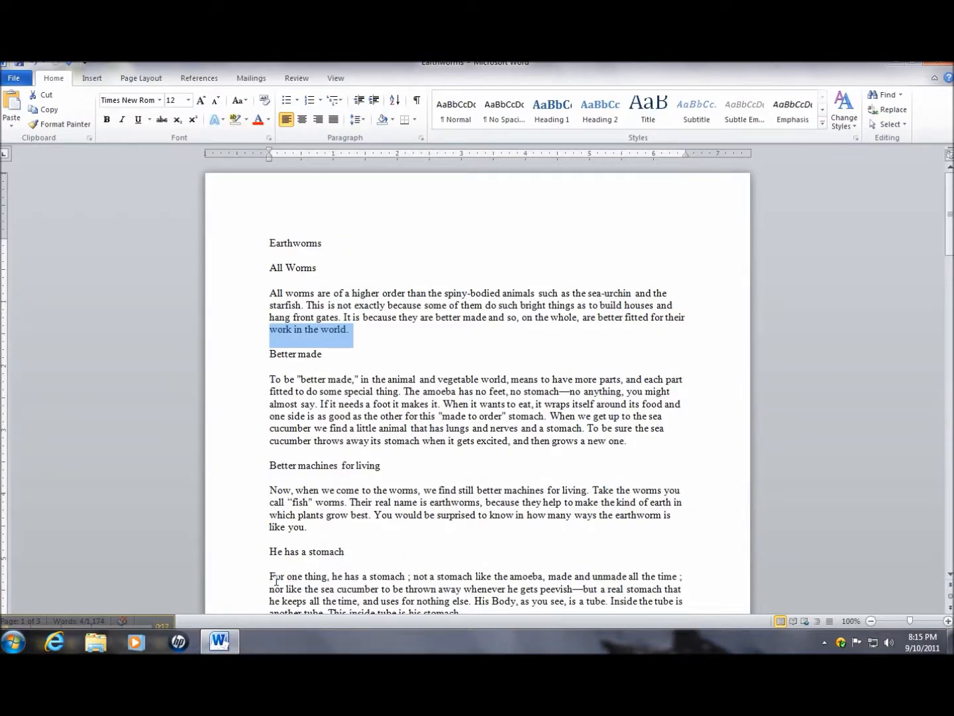
click(263, 418)
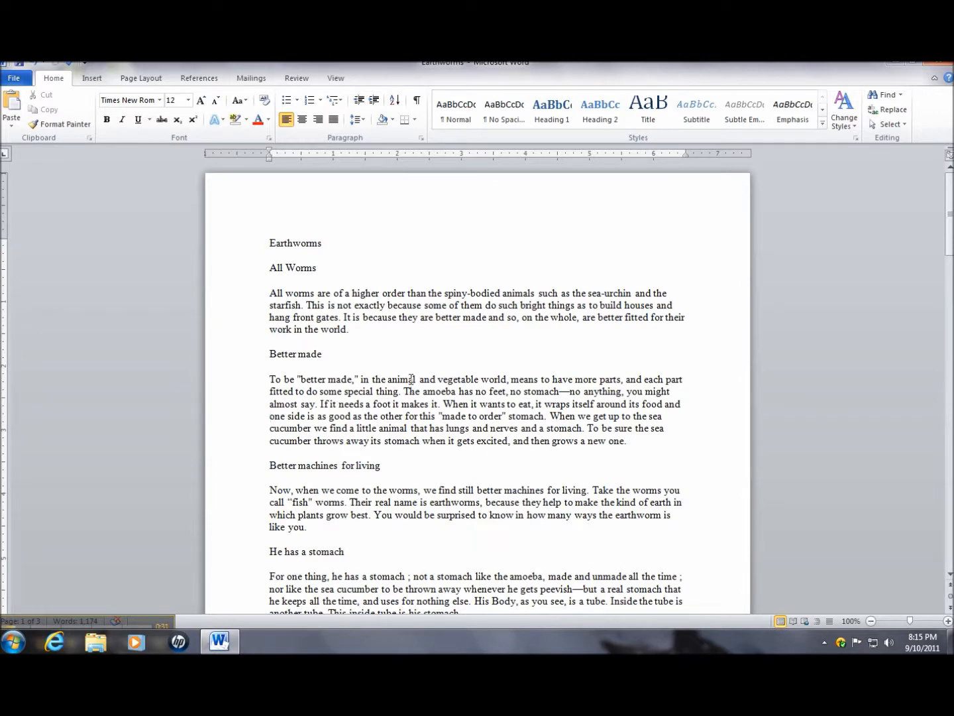
- Select the first sentence of the paragraph under "Better made" and highlight it in yellow
ctrl+click(411, 385)
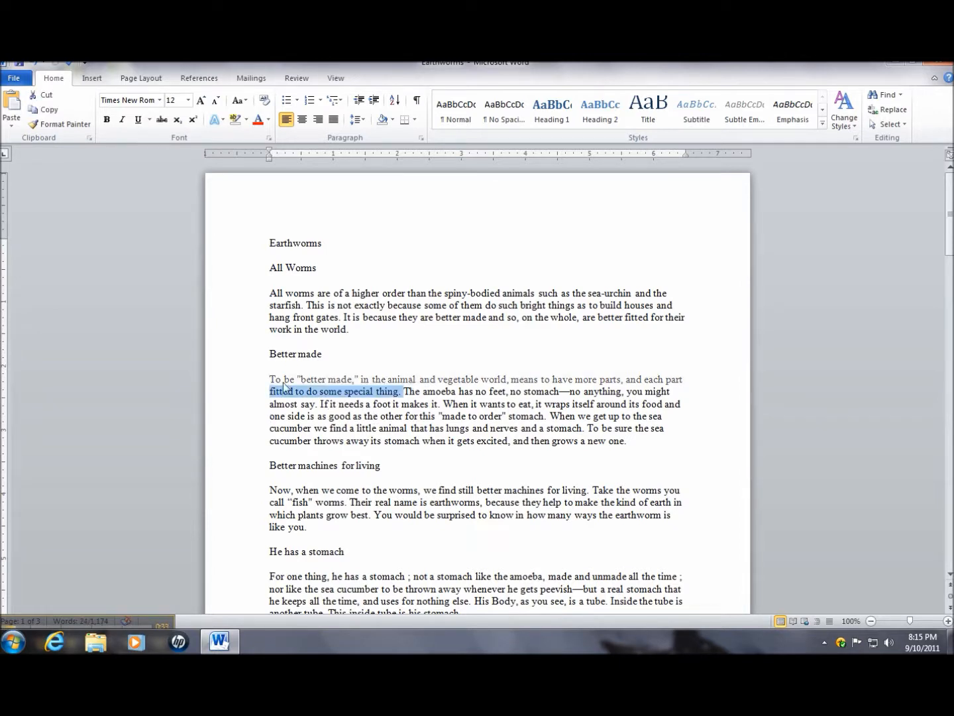
click(246, 120)
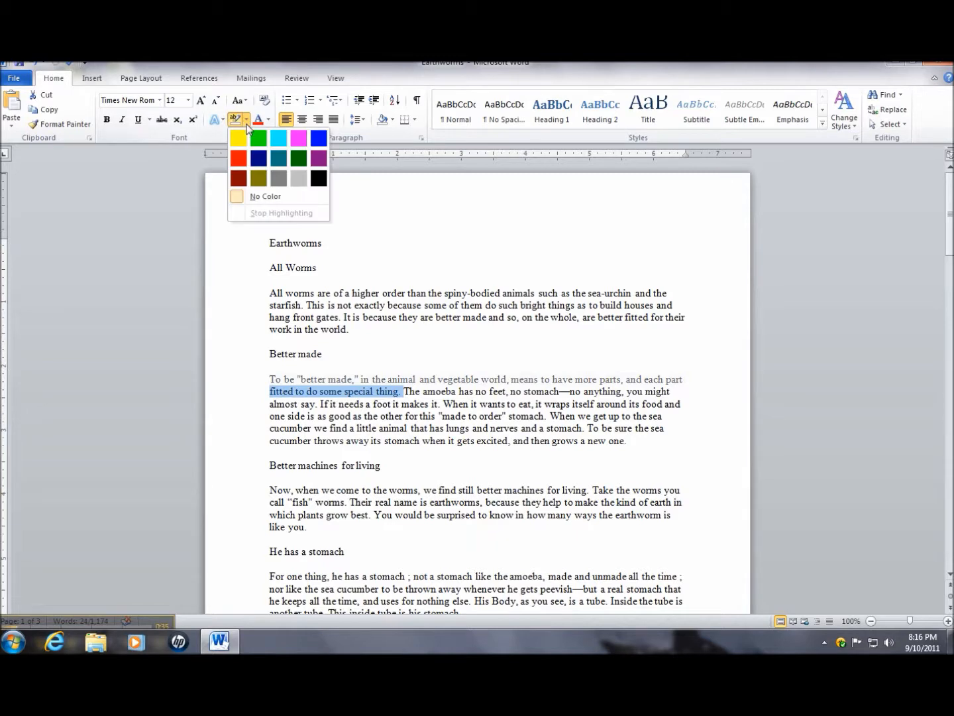
click(238, 134)
key(Right)
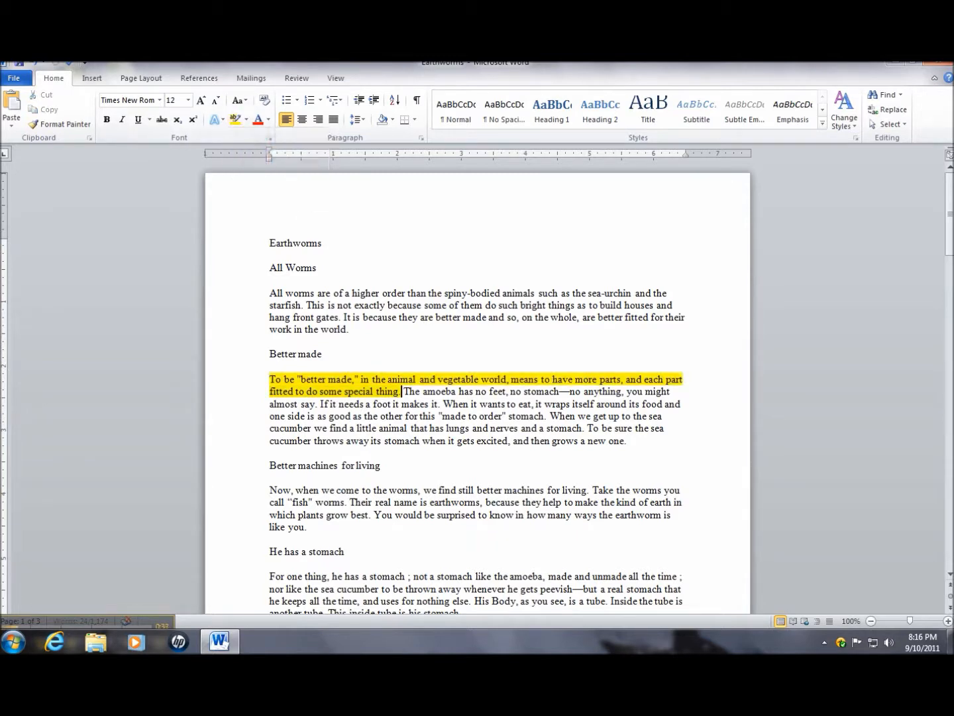
- Remove the highlight from the first sentence under "Better made" using No Color
click(248, 120)
click(259, 196)
click(382, 378)
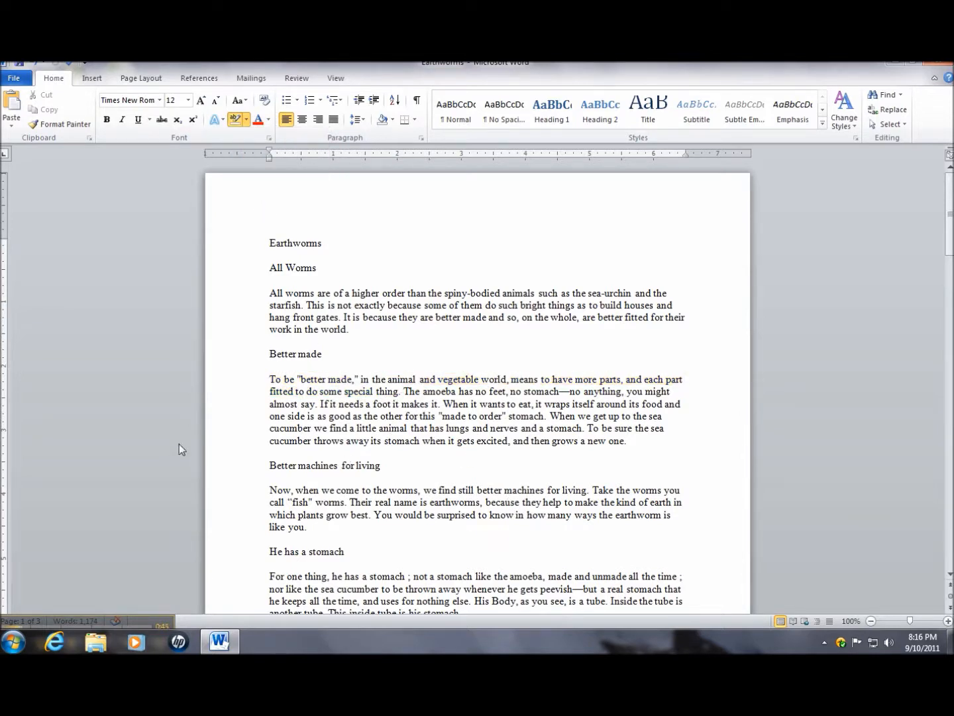
- Highlight the whole paragraph under "Better made" with the yellow text highlighter
click(247, 119)
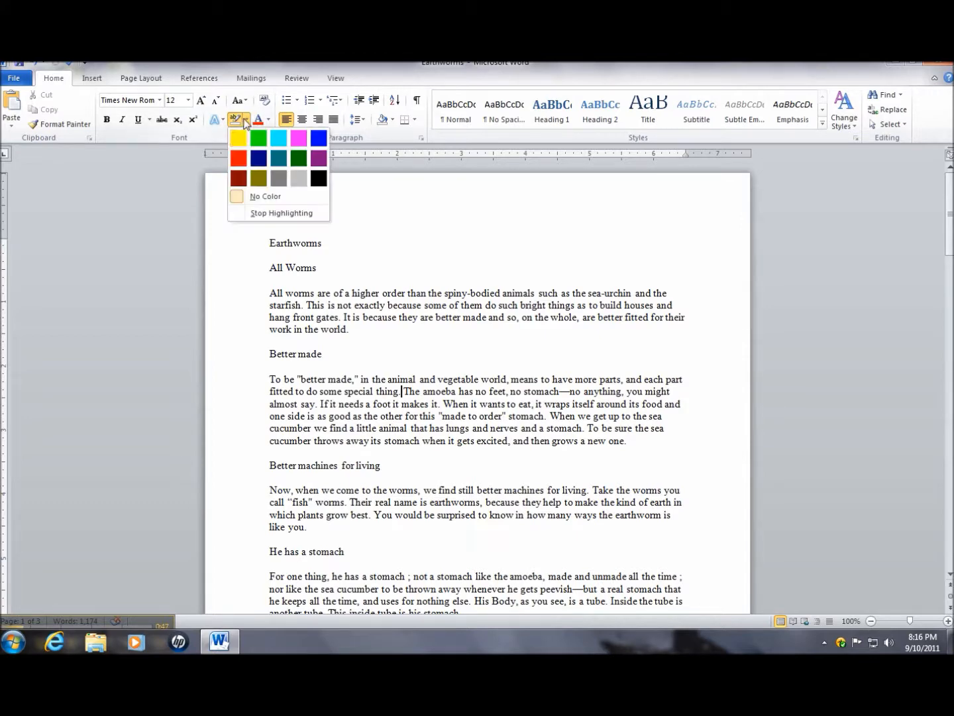
click(239, 137)
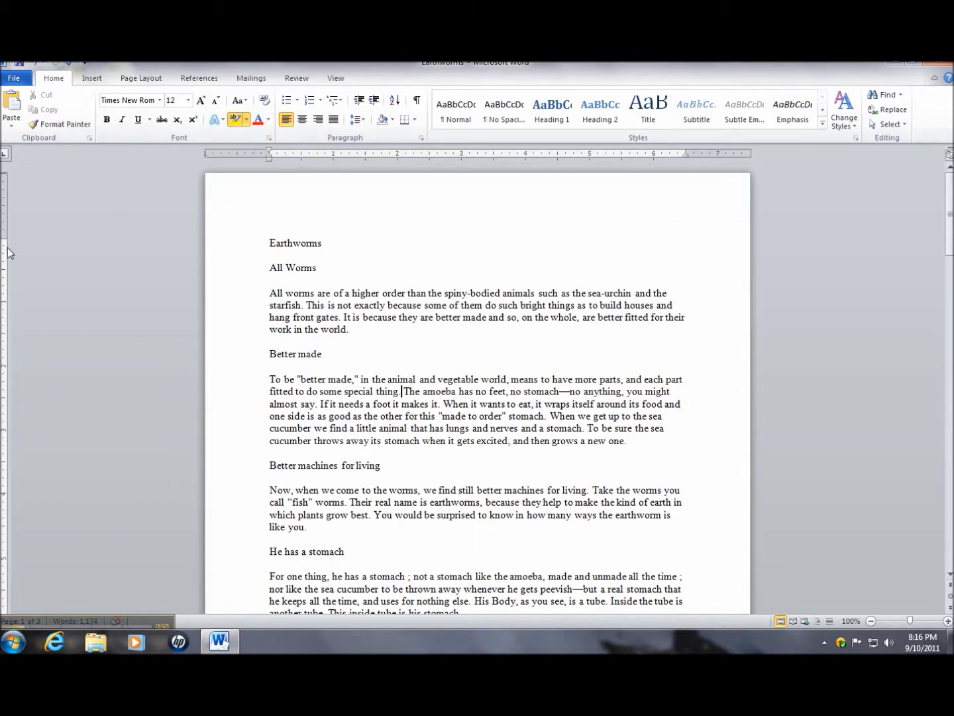
scroll(234, 412, down, 3)
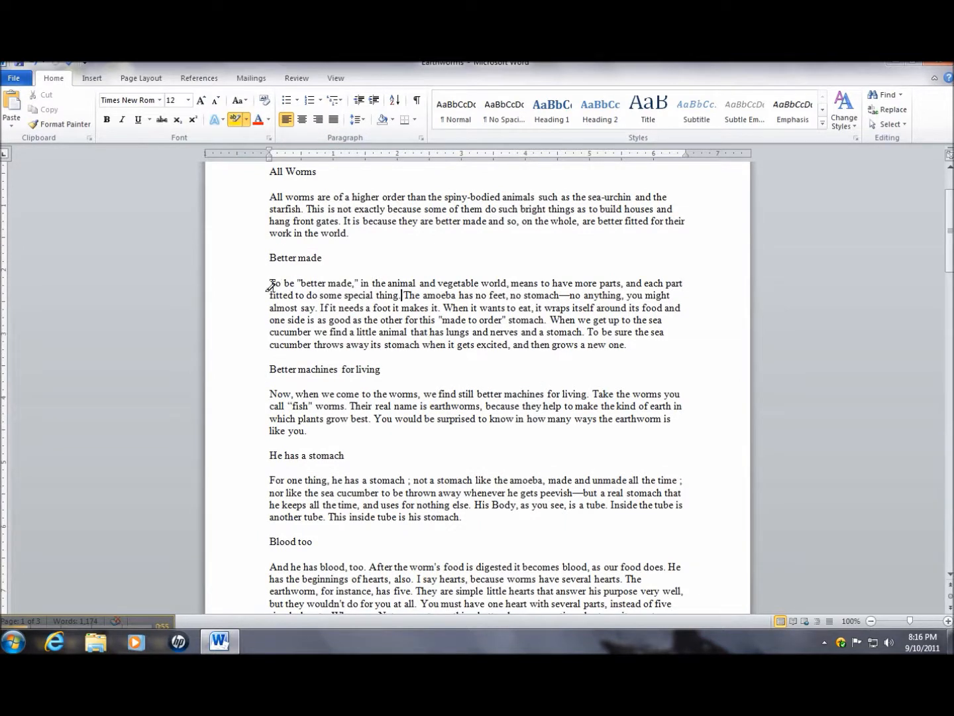
triple_click(242, 314)
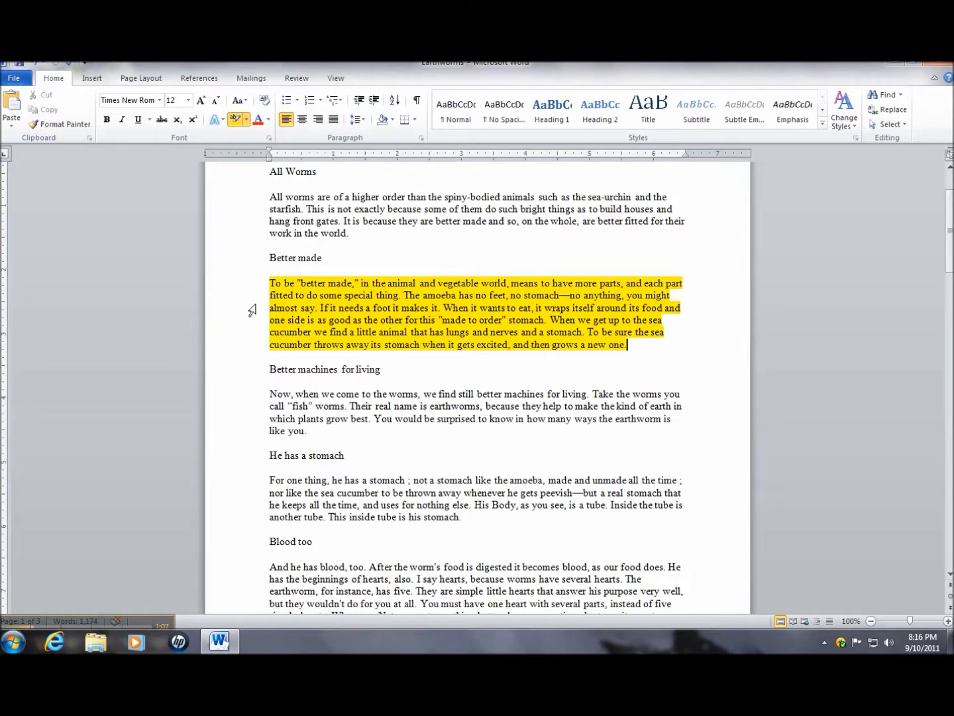
- Remove the yellow highlight from the whole "Better made" paragraph with the highlighter set to No Color
click(246, 119)
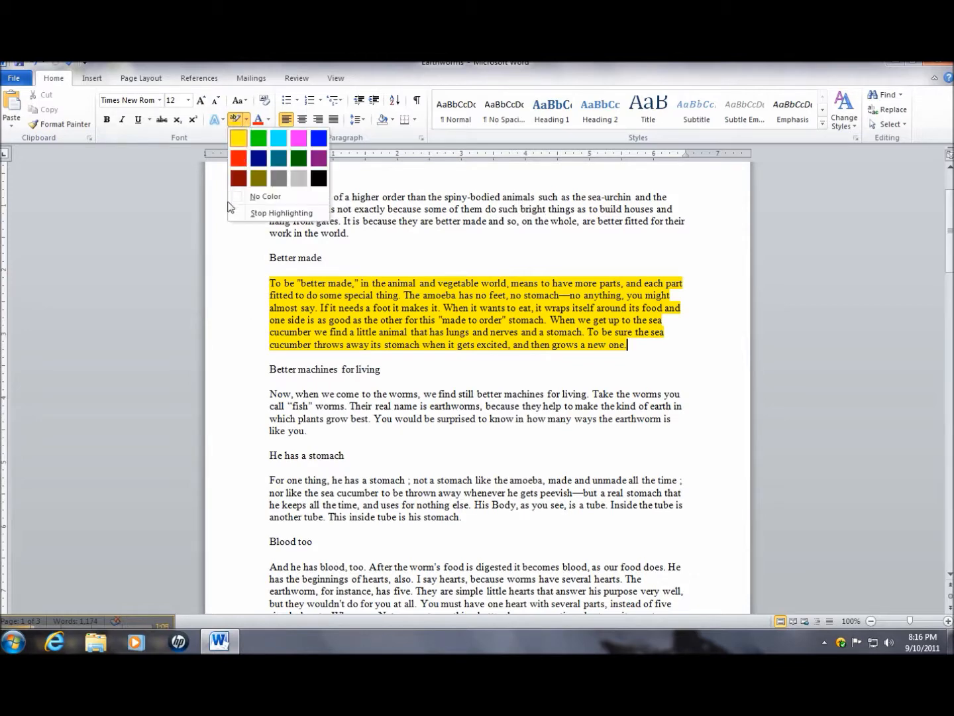
click(251, 196)
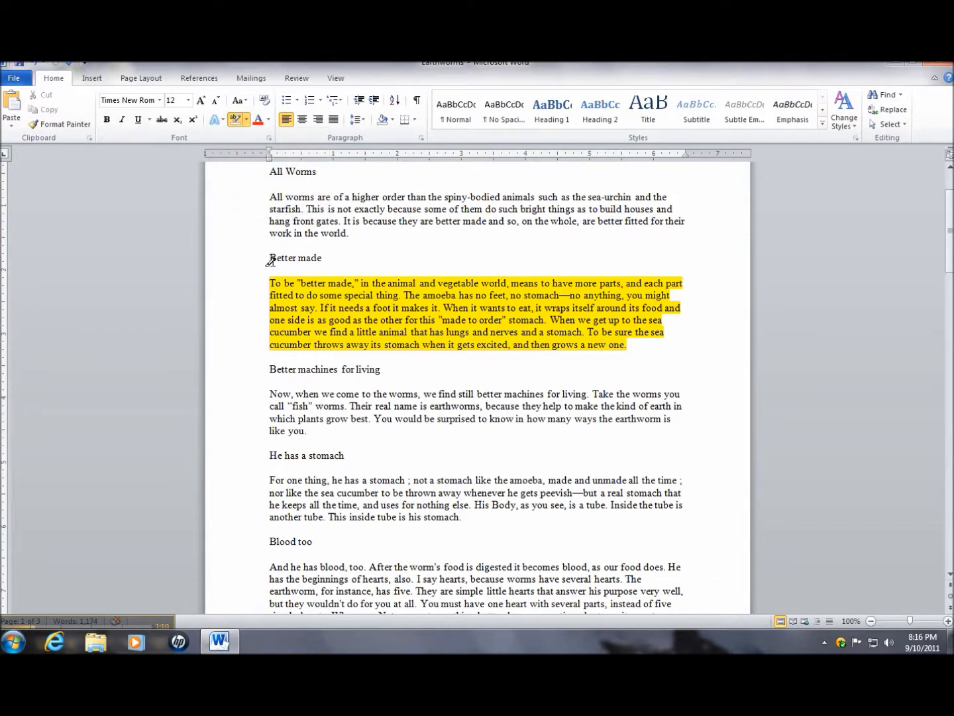
double_click(241, 314)
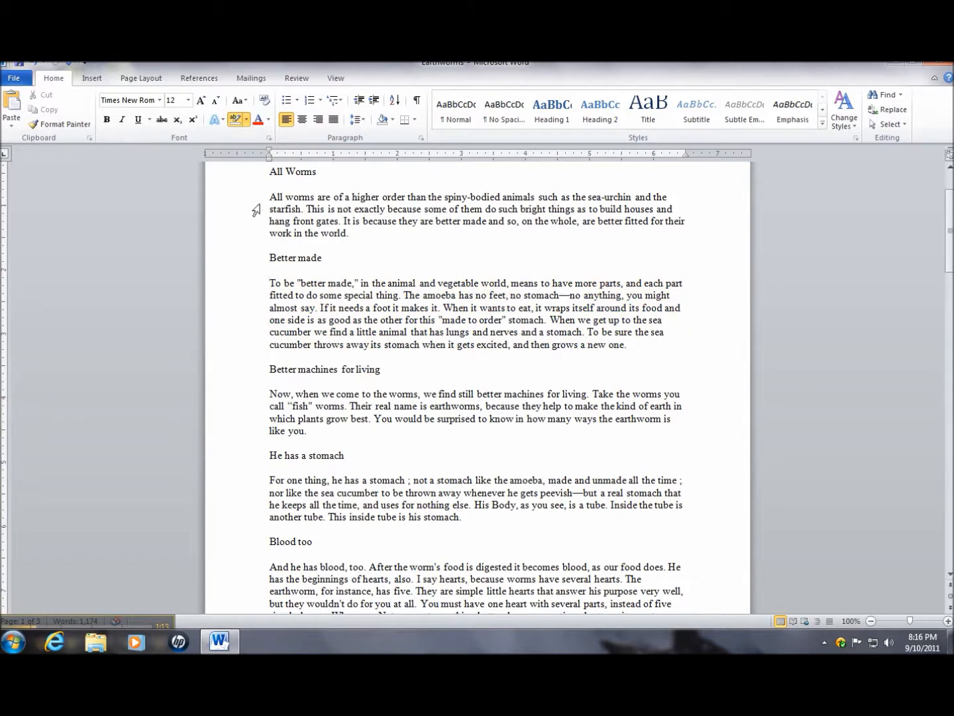
- Set the highlight color to yellow, turn the highlighter off, select the entire document and highlight all of its text
click(246, 119)
click(247, 140)
click(240, 123)
triple_click(232, 337)
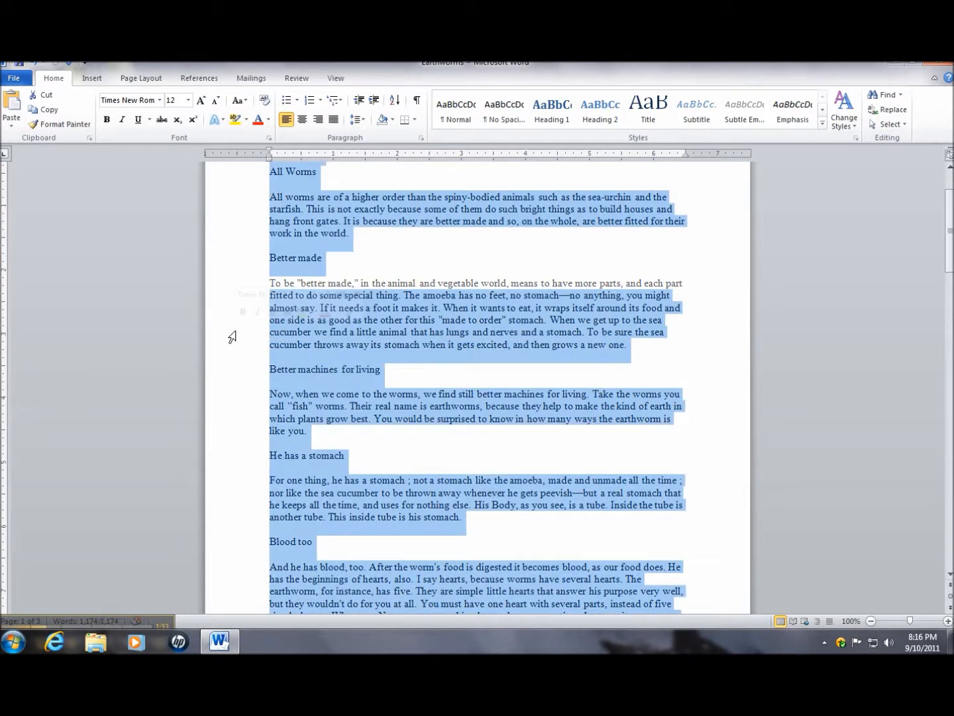
click(237, 120)
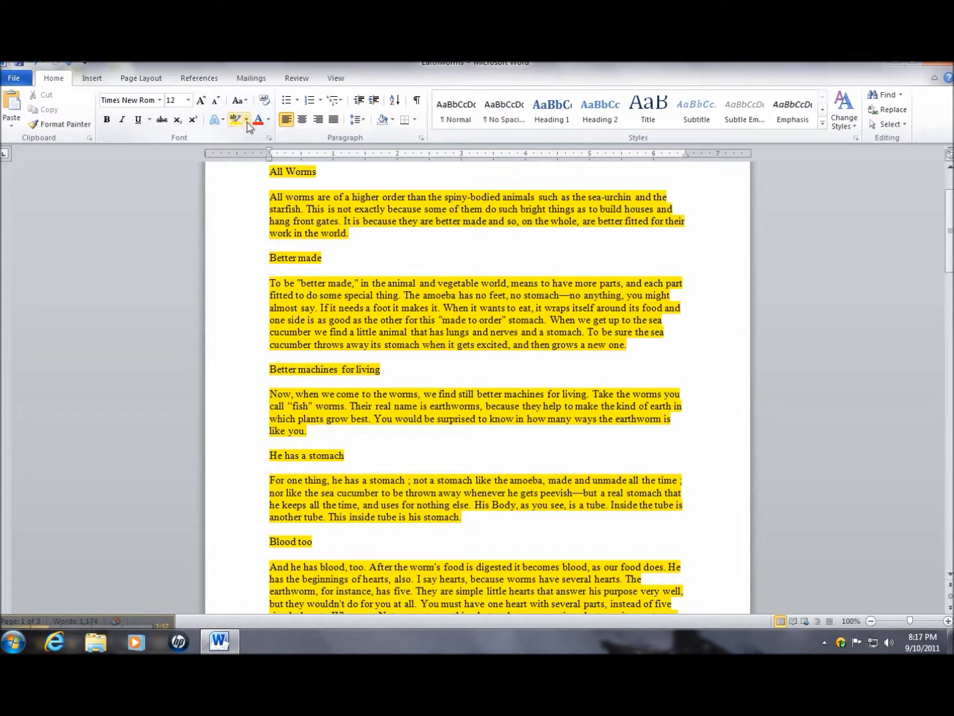
- With the highlighter set to No Color, remove the highlight from the "Better made" paragraph and the rest of the document, checking all pages
click(246, 120)
click(255, 198)
double_click(206, 321)
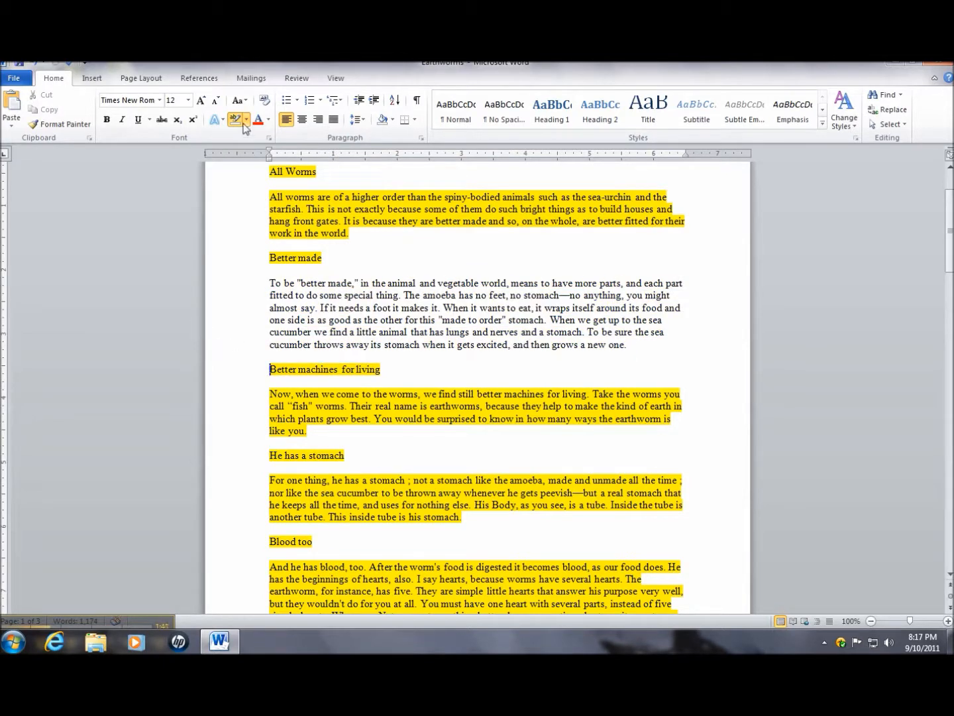
click(221, 466)
scroll(221, 470, down, 20)
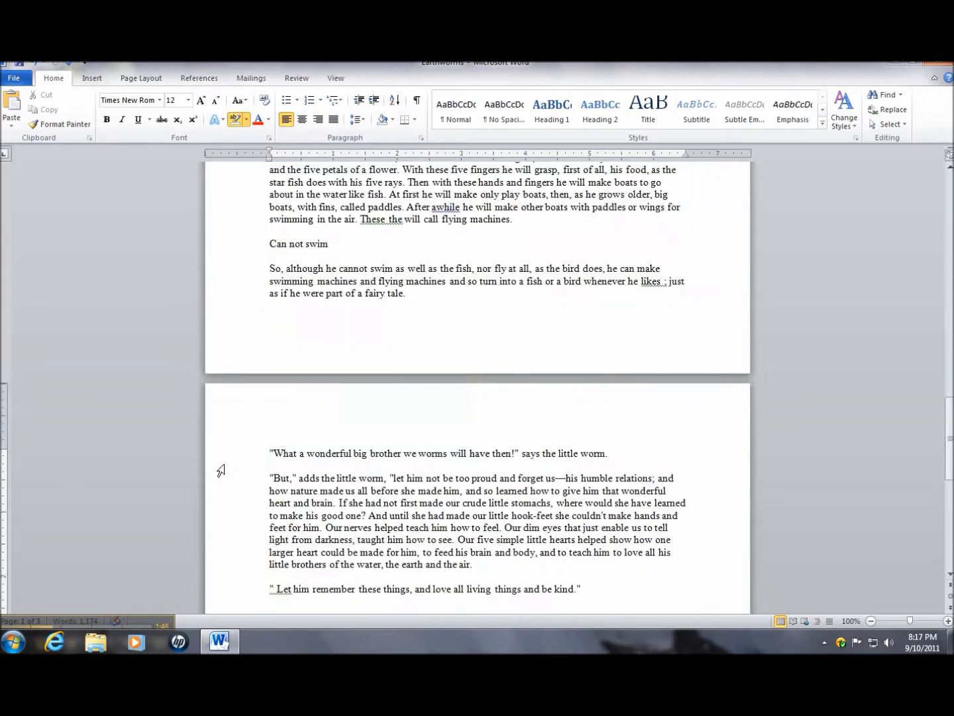
scroll(337, 374, up, 12)
scroll(338, 368, up, 20)
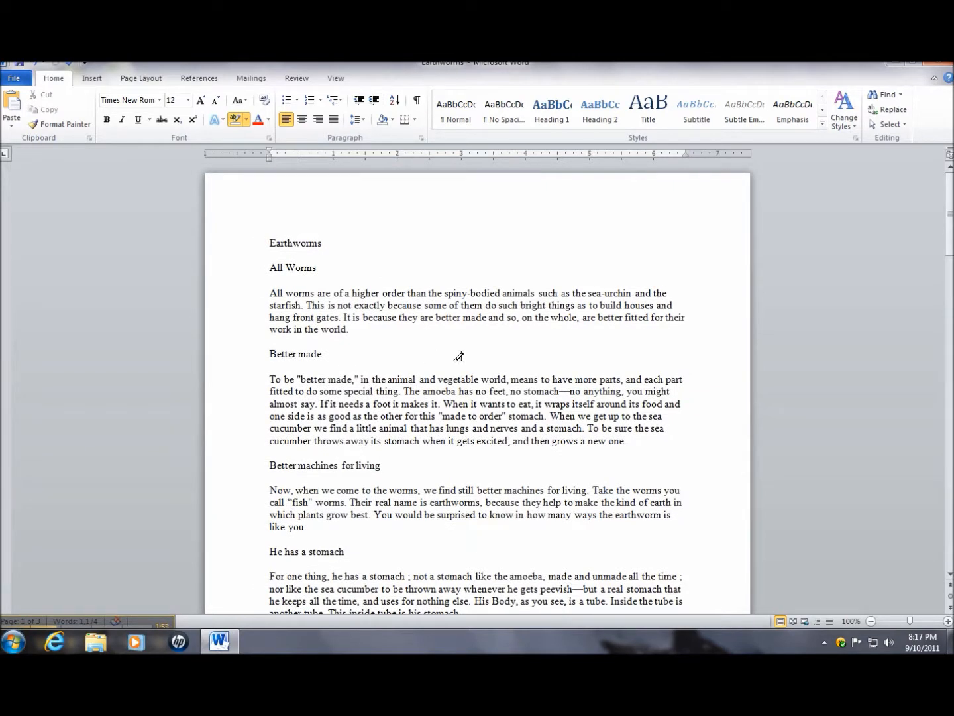
- Select the entire document, clear the selection and return to the beginning of the text
key(ctrl+a)
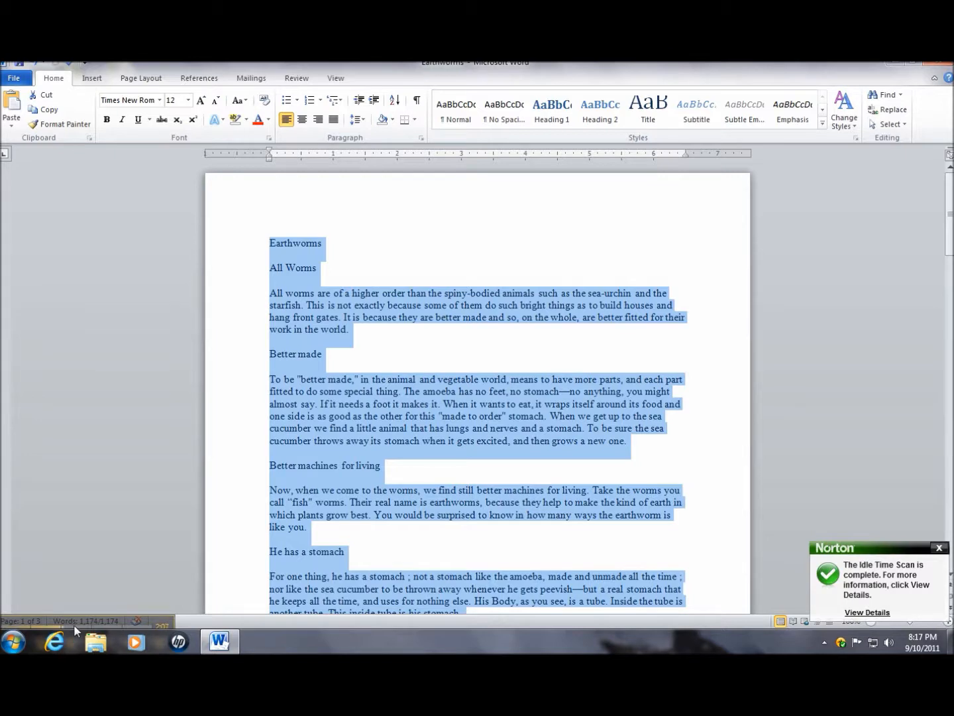
drag(101, 622, 121, 546)
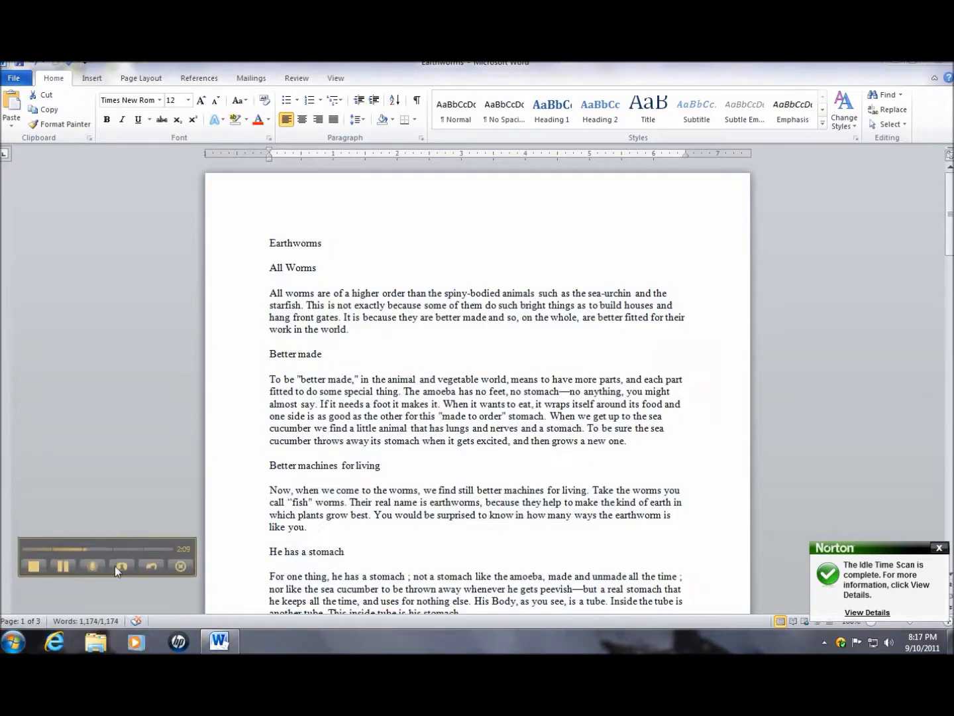
click(65, 566)
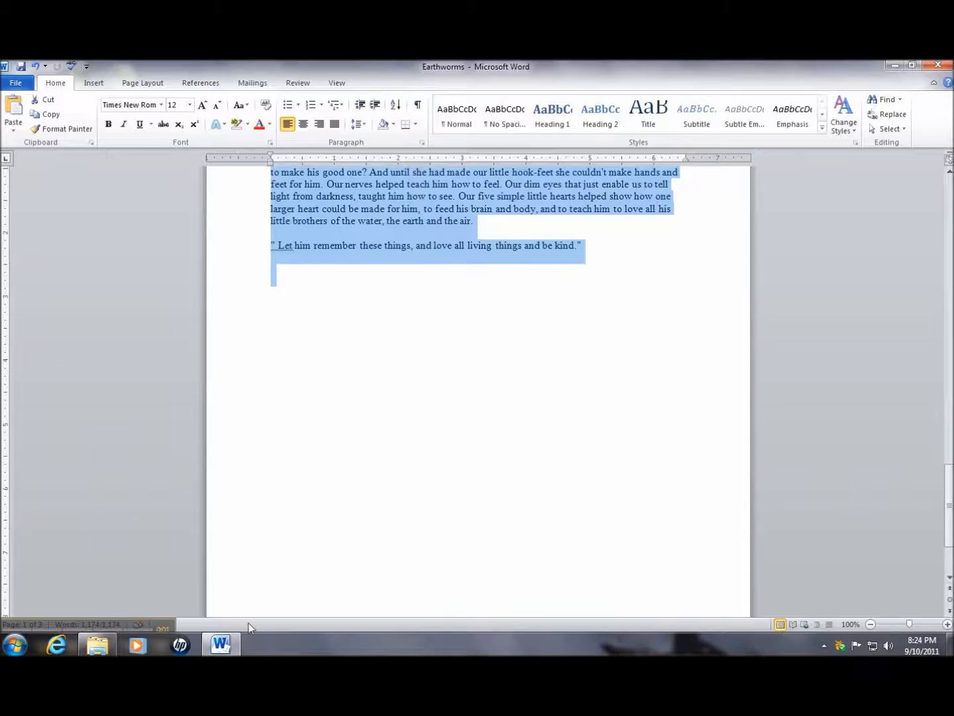
click(416, 347)
drag(951, 513, 950, 192)
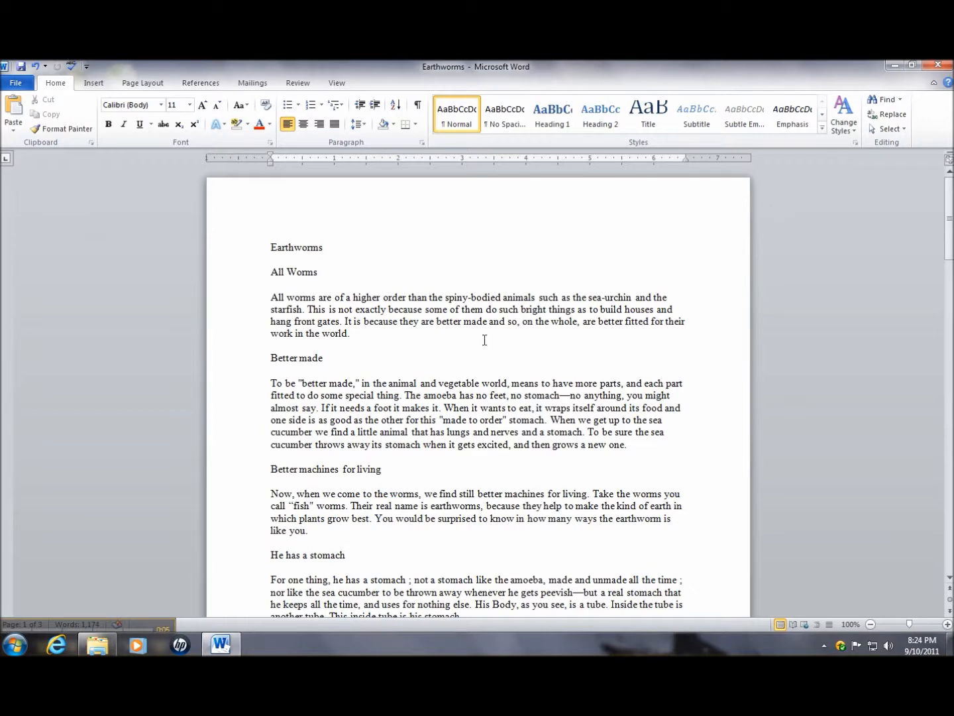
- Select the paragraph under "All Worms" line by line and highlight it in yellow
click(271, 297)
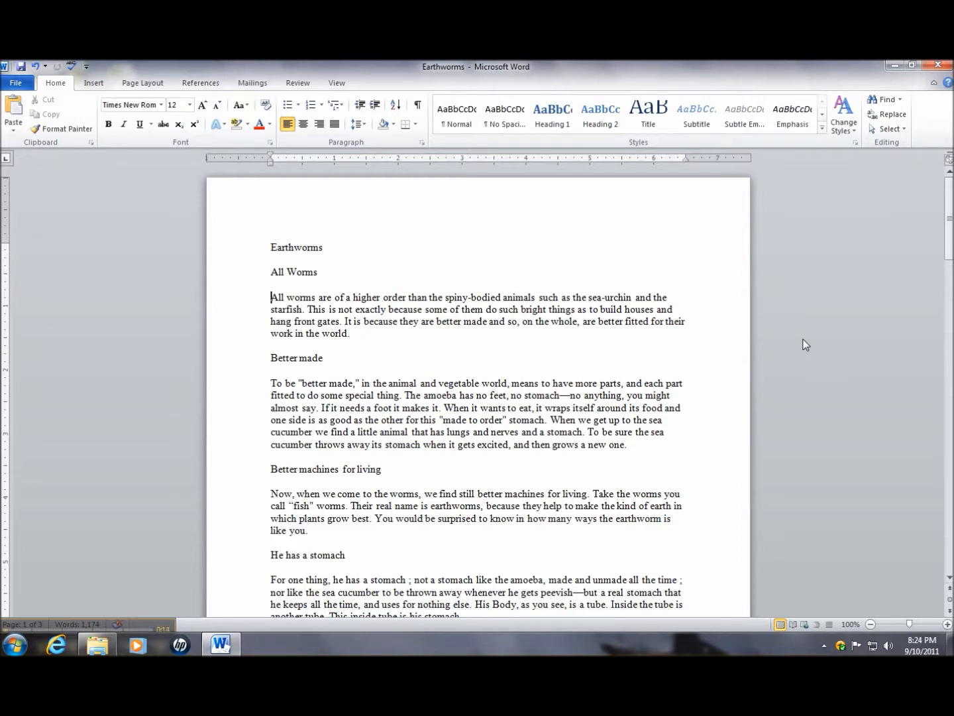
key(shift+Down)
key(shift+Down)
key(shift+Down)
key(shift+Down)
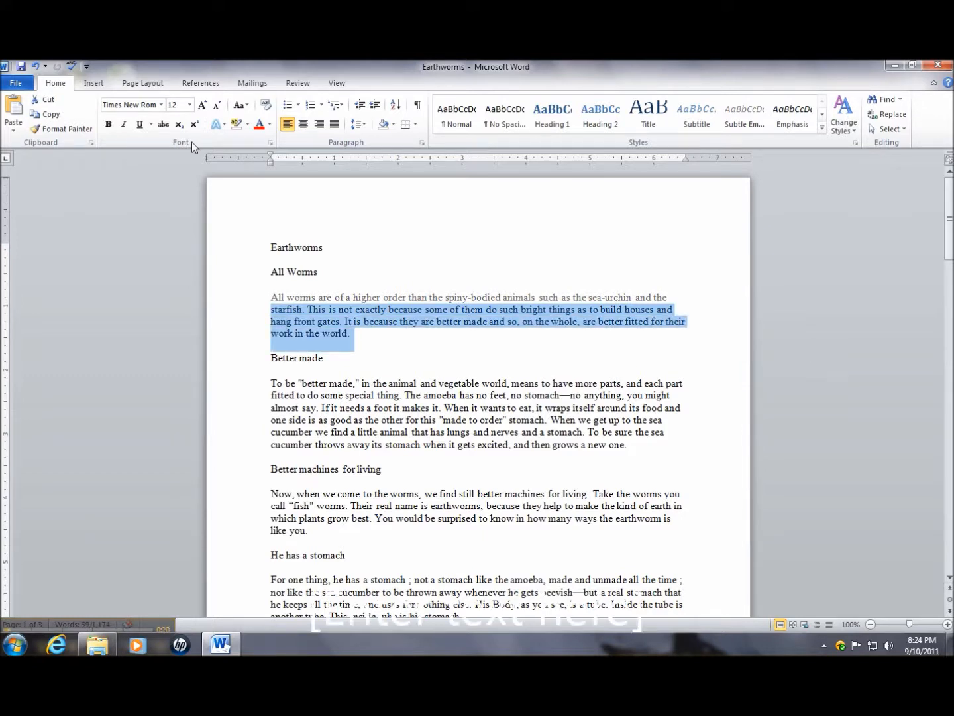
click(248, 125)
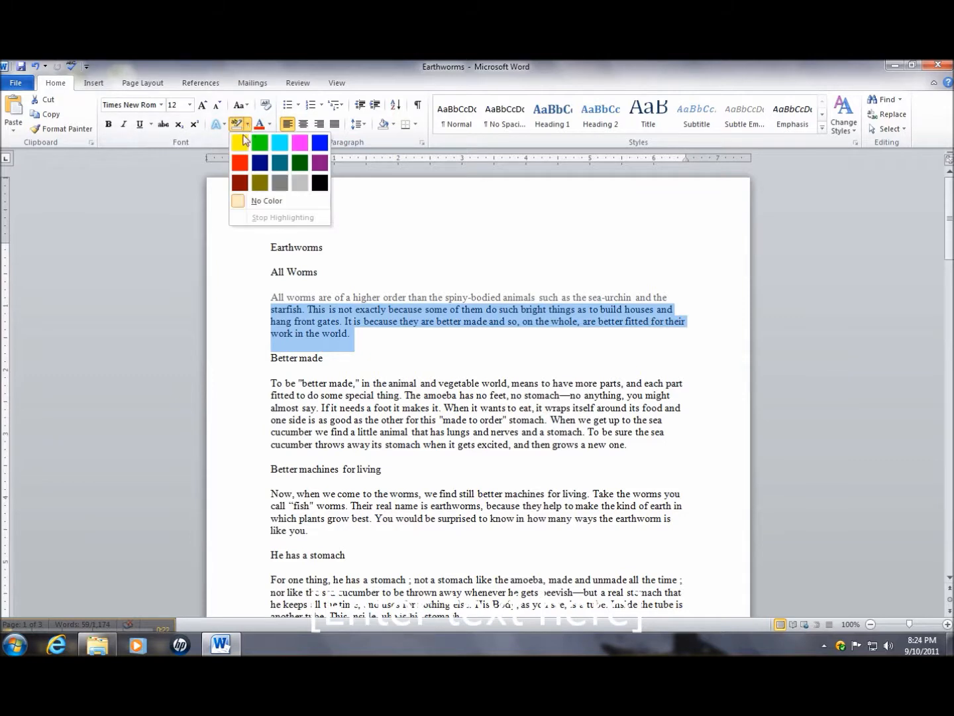
click(243, 142)
- Remove the highlight from the paragraph under "All Worms" with No Color and turn the highlighter off
click(248, 125)
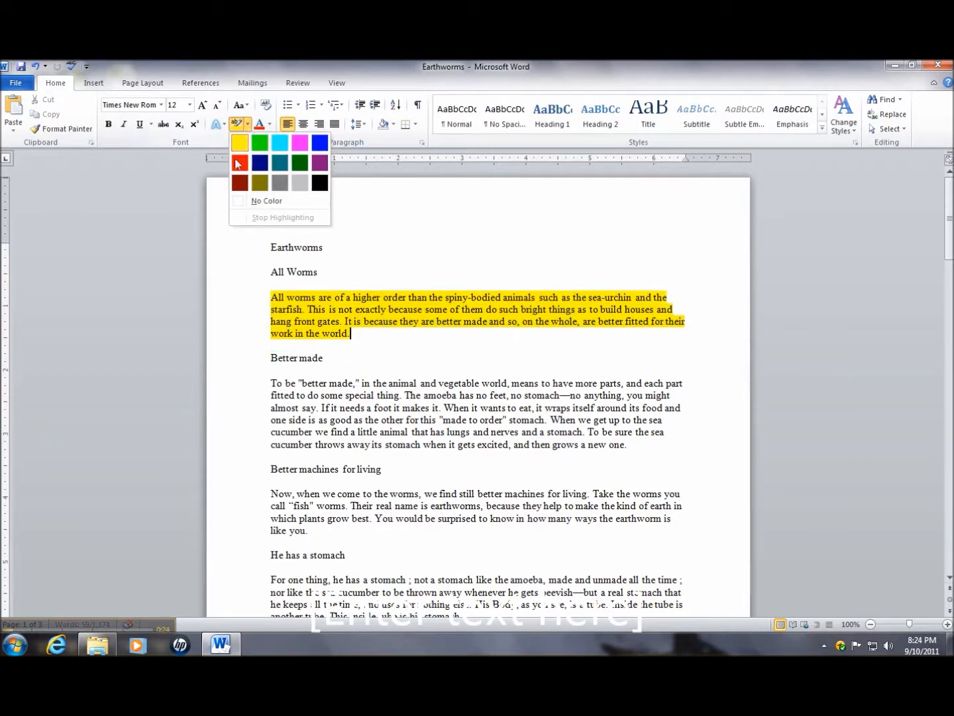
click(248, 198)
click(279, 286)
drag(272, 273, 351, 333)
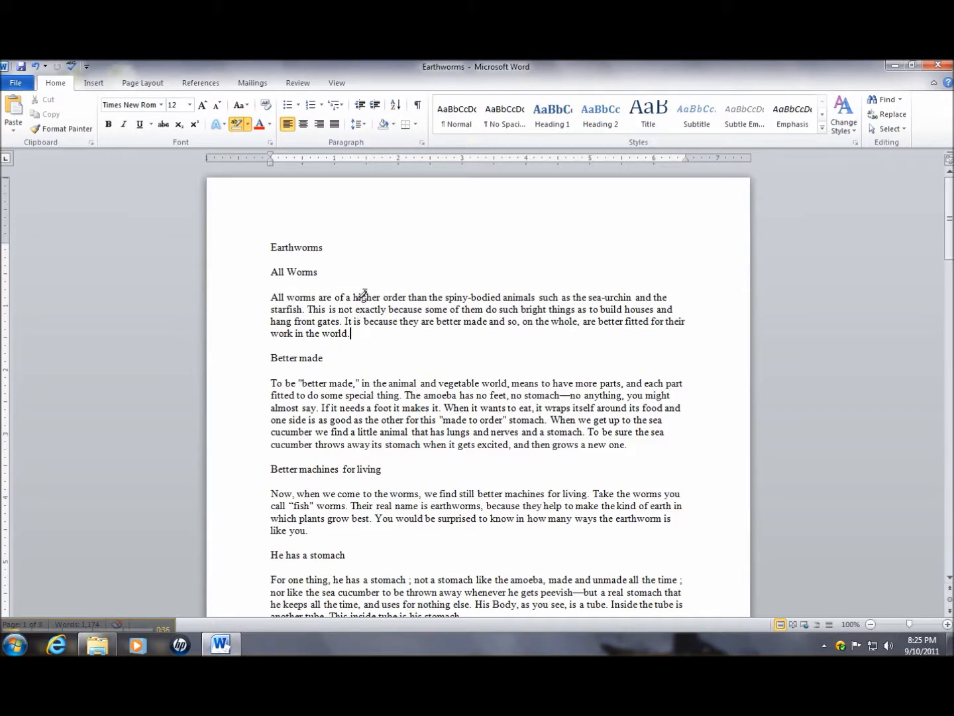
click(241, 125)
- Practice selecting the "All Worms" paragraph alone and a range extending through the "Better made" paragraph, and clear the selection
drag(271, 296, 351, 334)
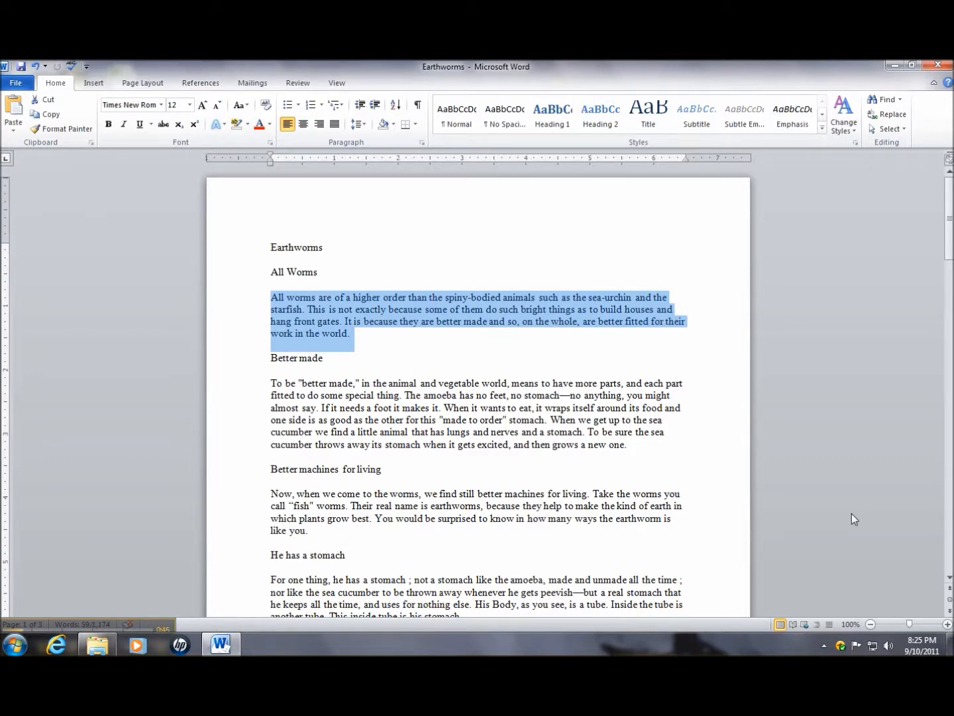
click(337, 316)
drag(272, 304, 670, 445)
click(454, 356)
- Select the non-adjacent paragraphs under "All Worms" and "Better machines for living" together and color their text red
drag(272, 296, 355, 334)
drag(270, 494, 308, 530)
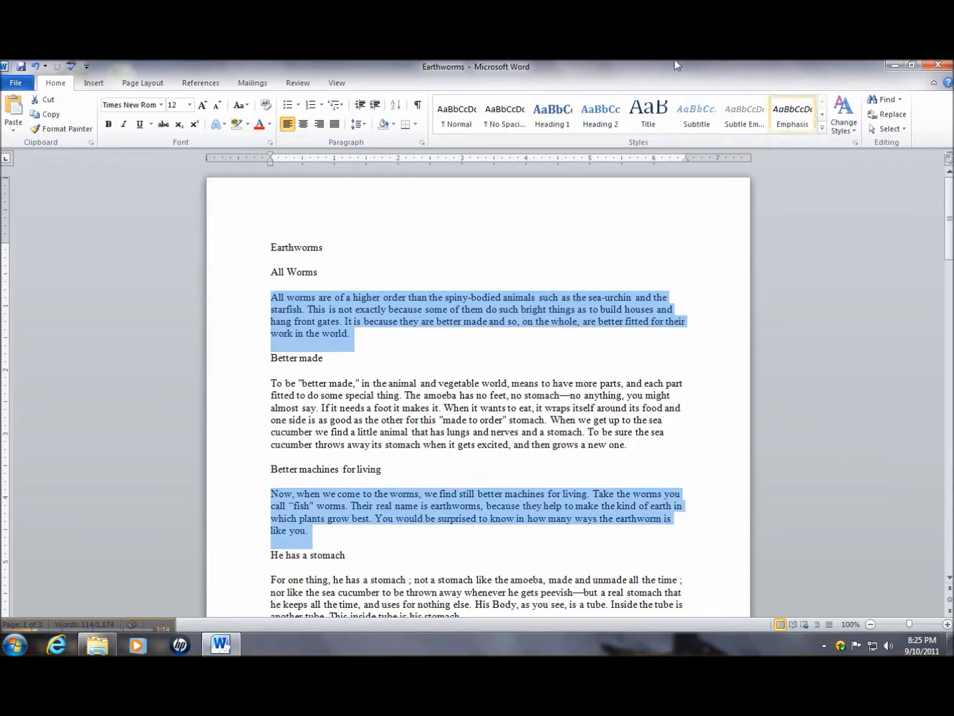
click(259, 125)
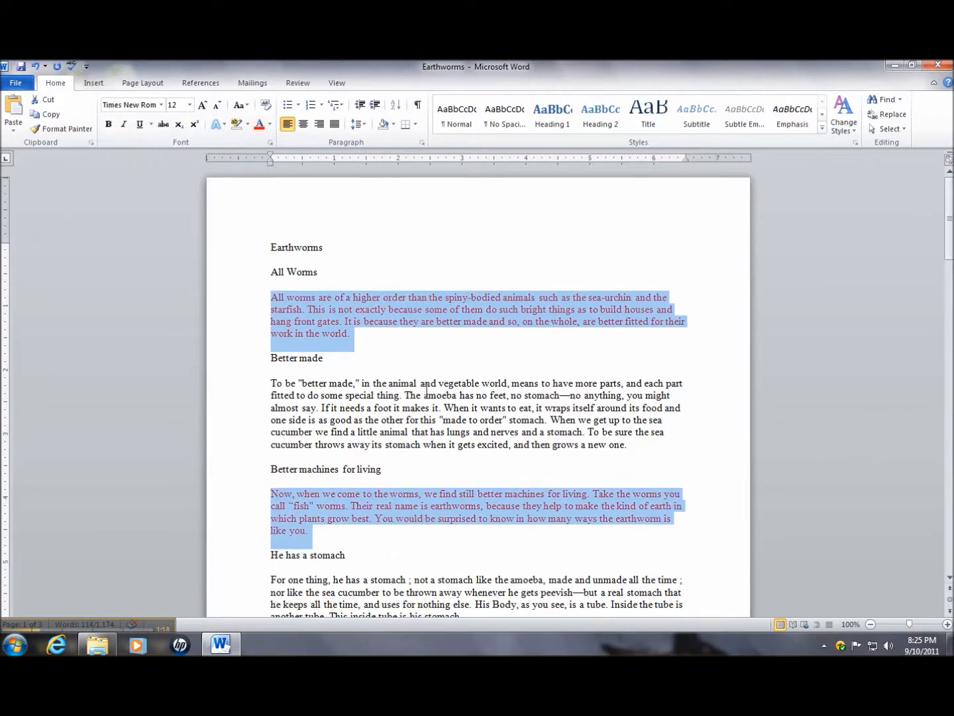
- Set the font color of the two selected paragraphs to Automatic and clear the selection
click(269, 125)
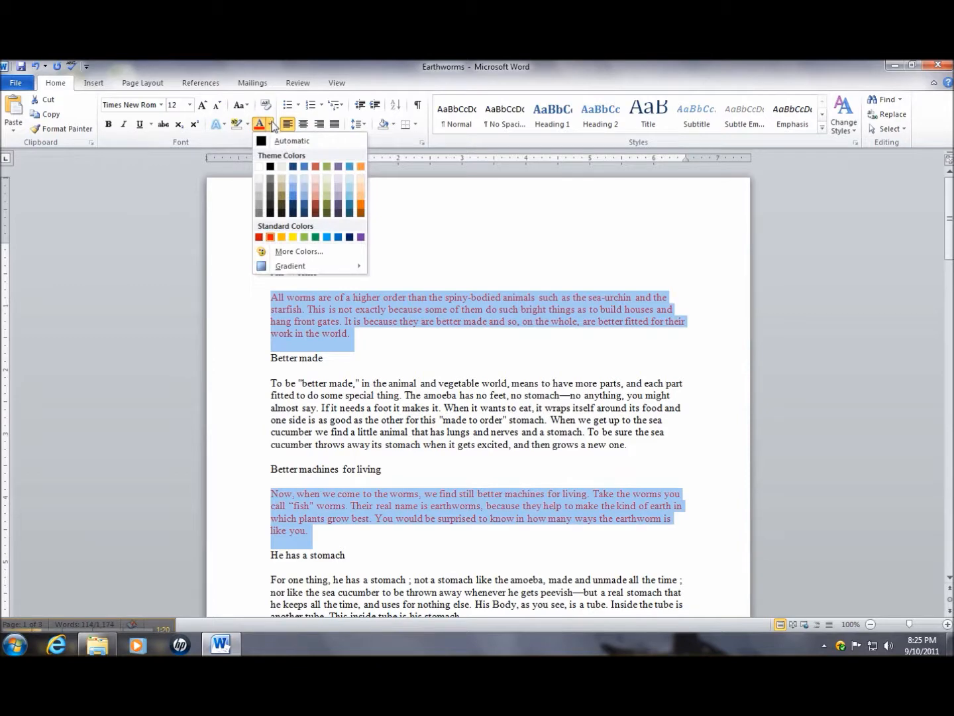
click(261, 142)
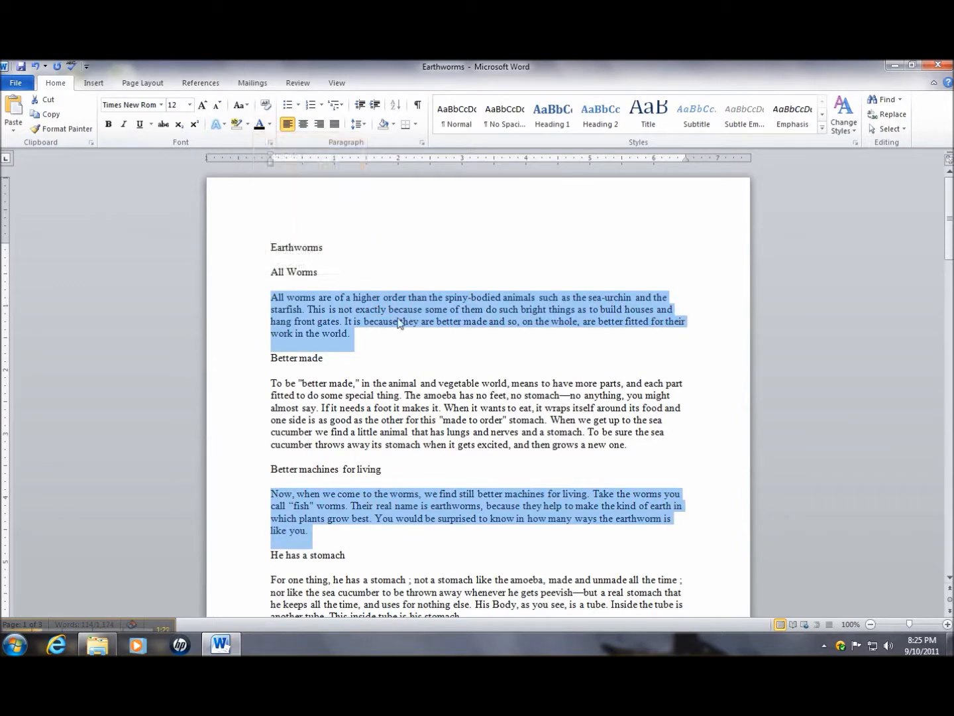
click(376, 362)
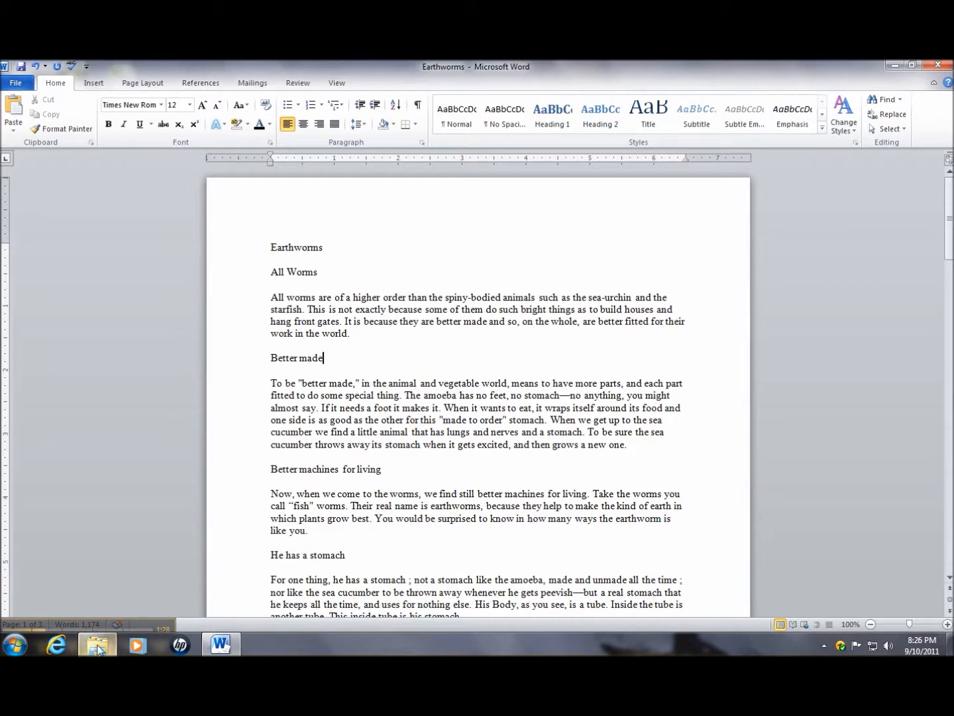
click(40, 624)
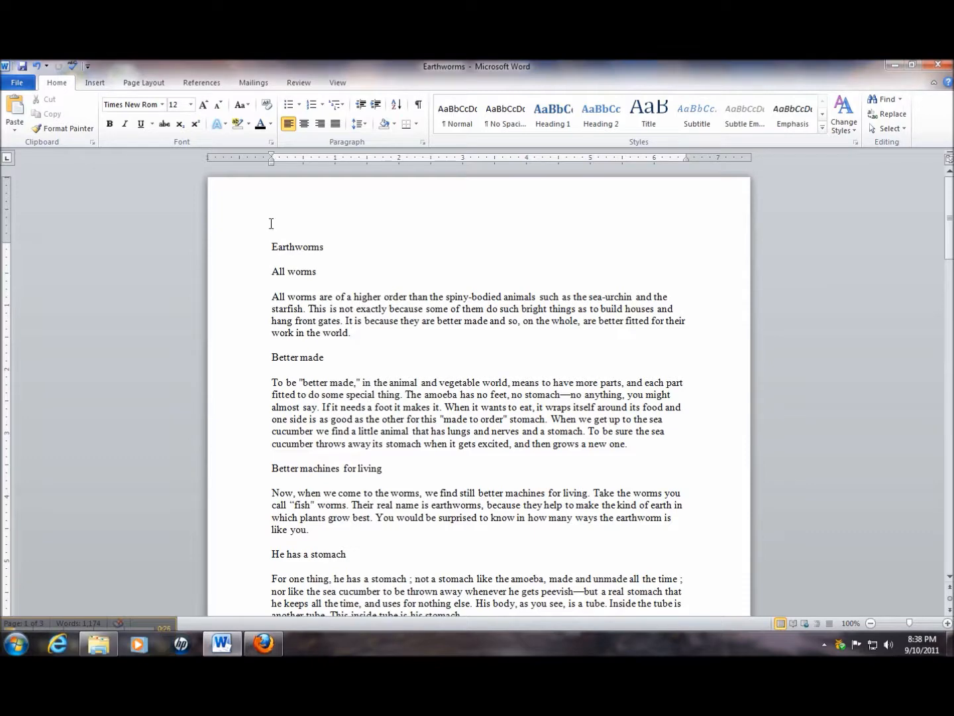
- Select the entire document, change its text to UPPERCASE and clear the selection
key(ctrl+a)
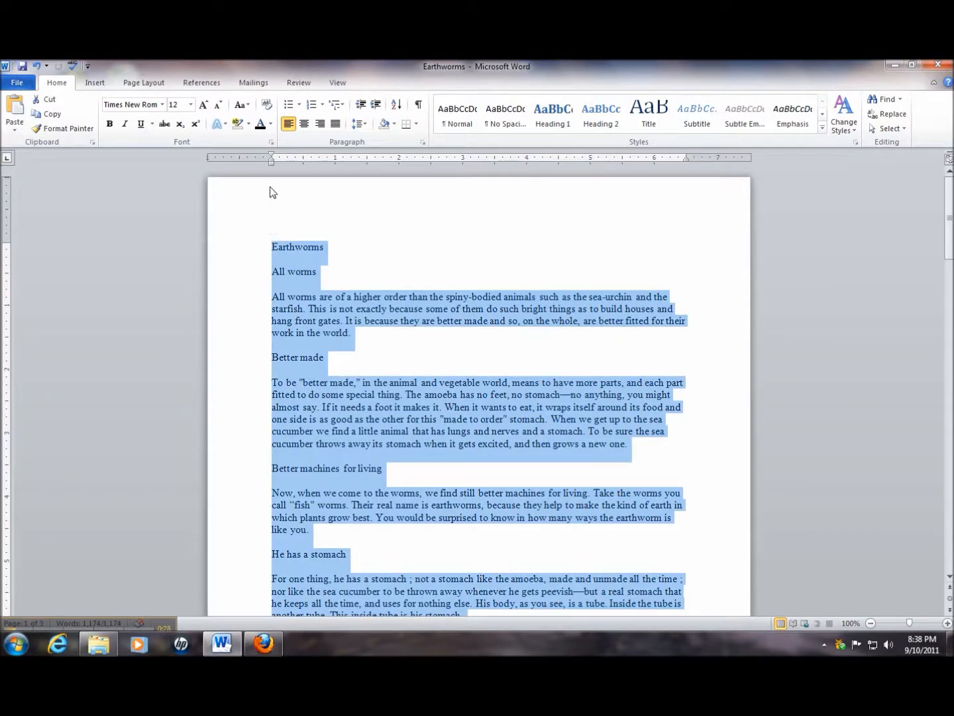
click(248, 106)
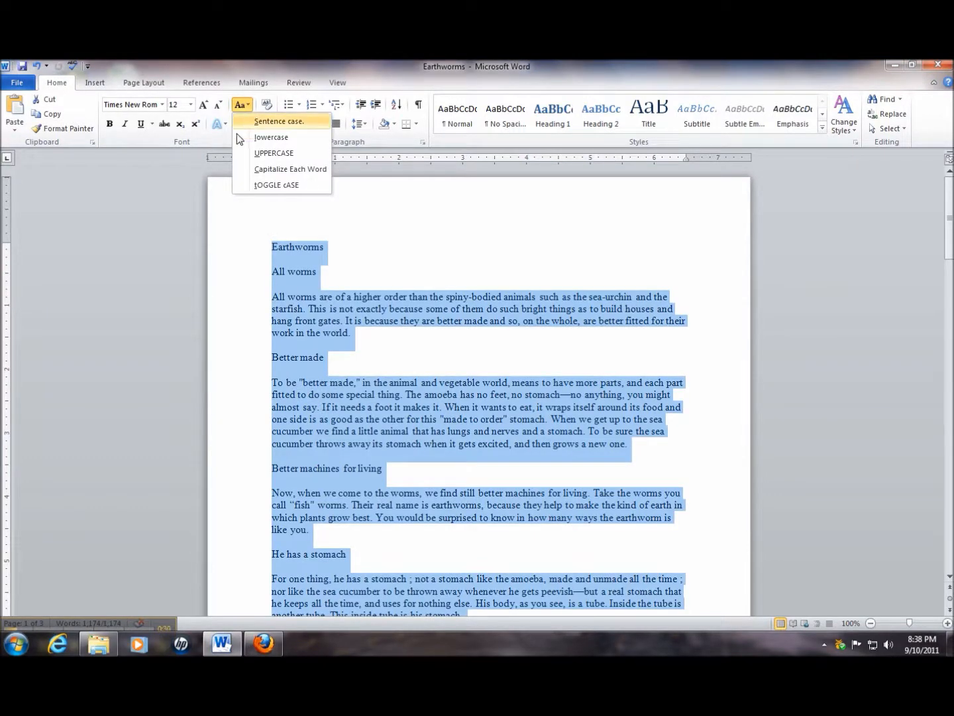
click(247, 153)
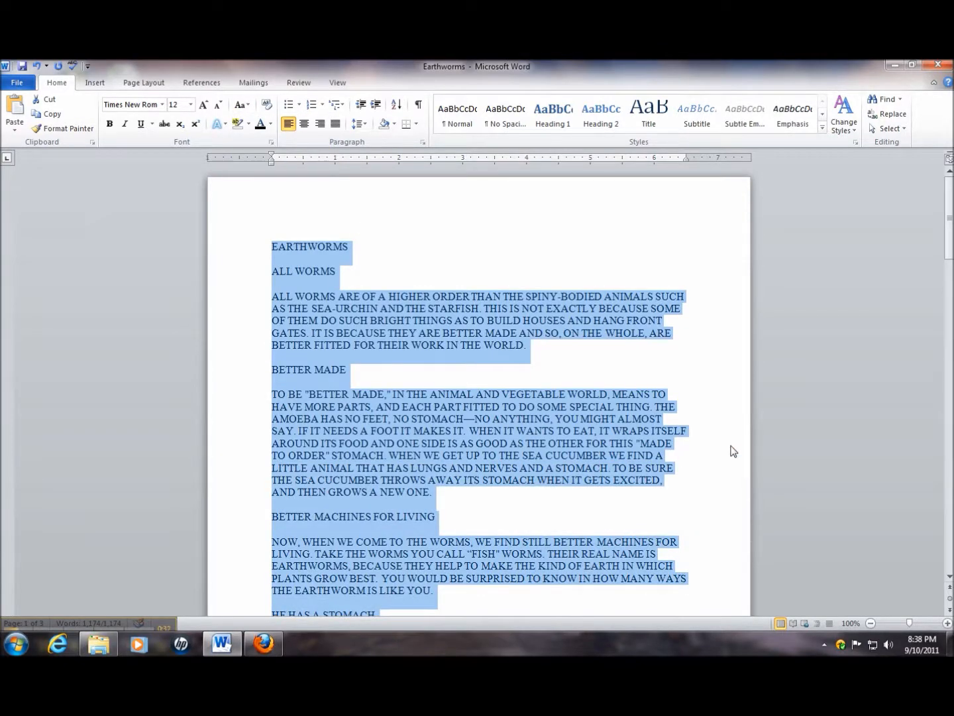
click(582, 513)
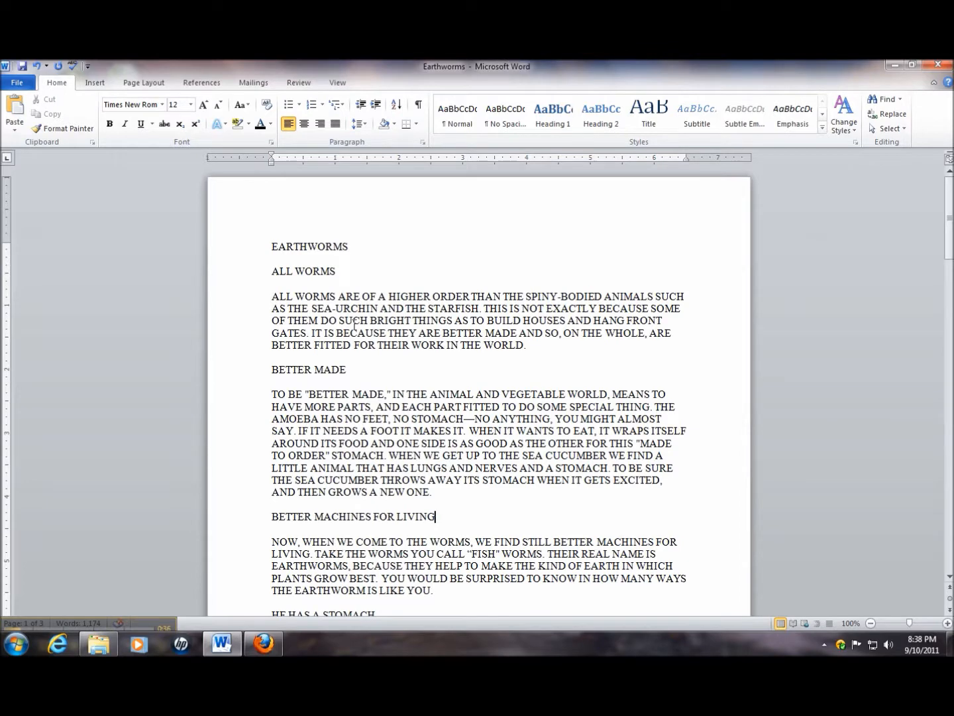
- Change the case of the entire document's text to lowercase and clear the selection
key(ctrl+a)
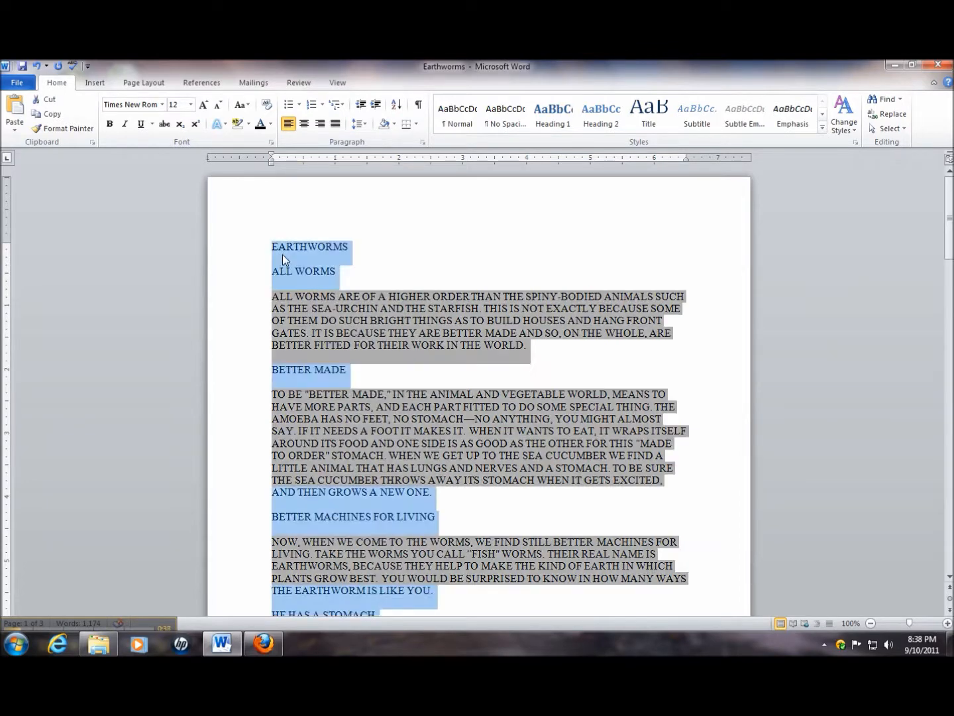
click(248, 105)
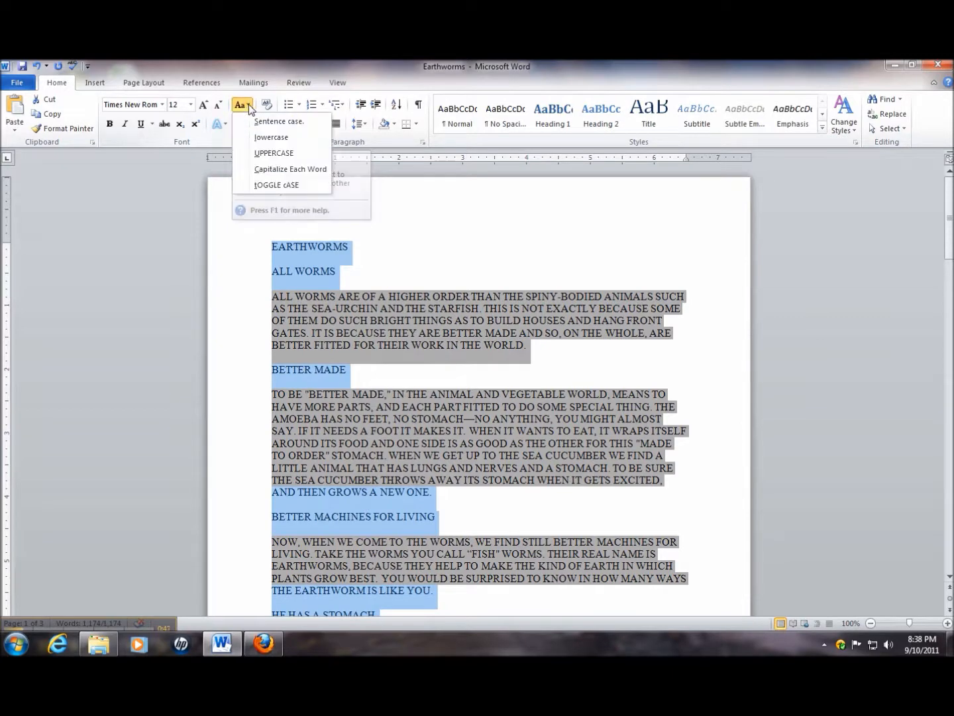
click(272, 142)
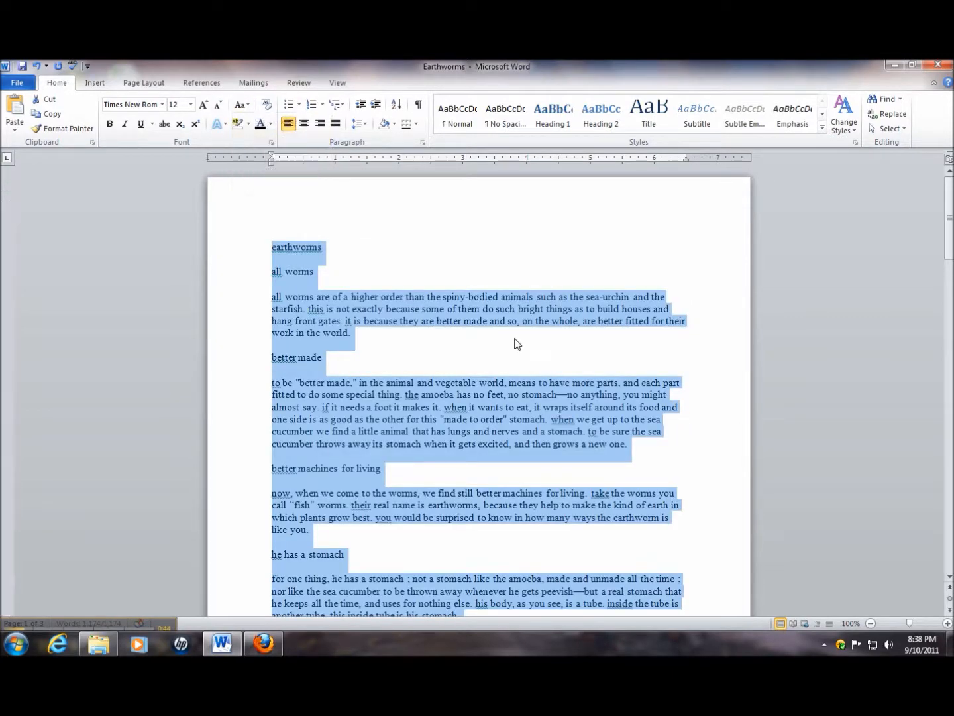
click(513, 338)
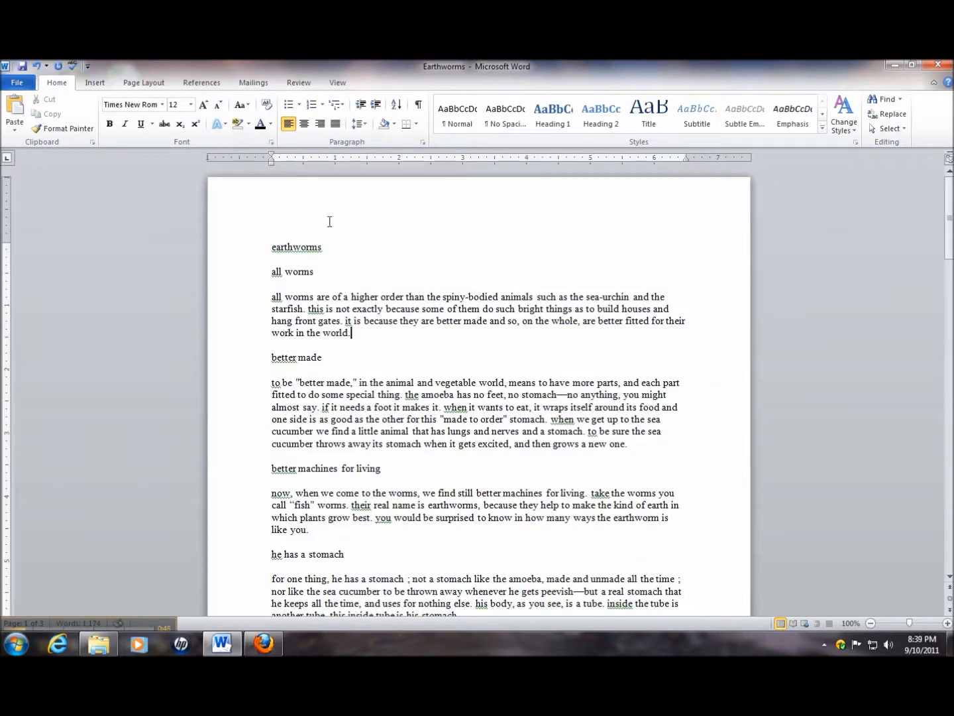
- Select the whole document and change its text to Sentence case
key(ctrl+a)
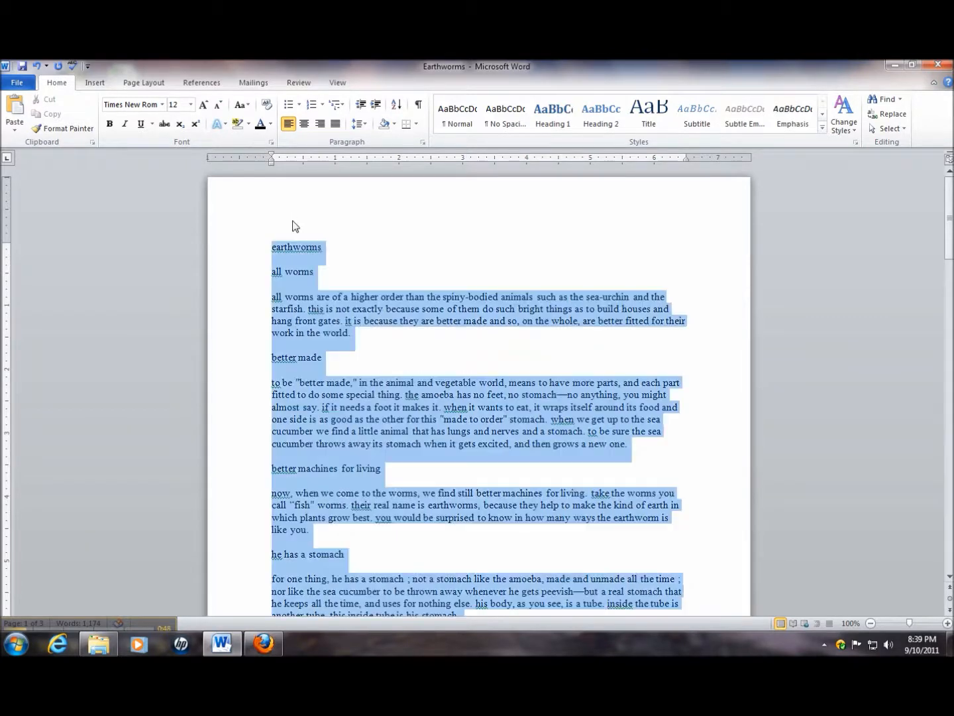
click(247, 107)
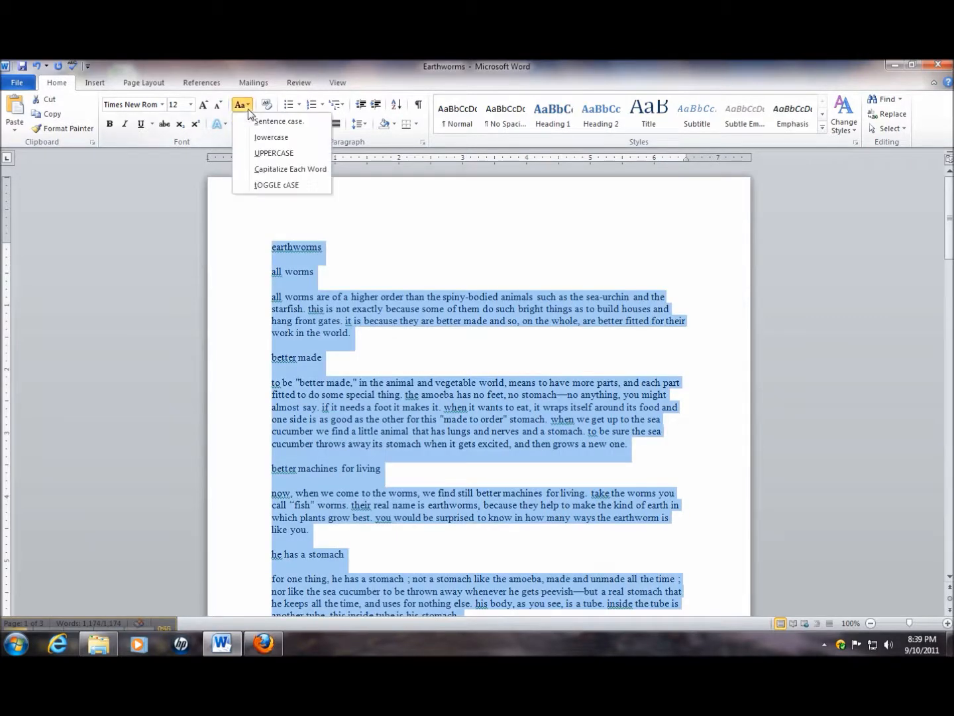
click(310, 122)
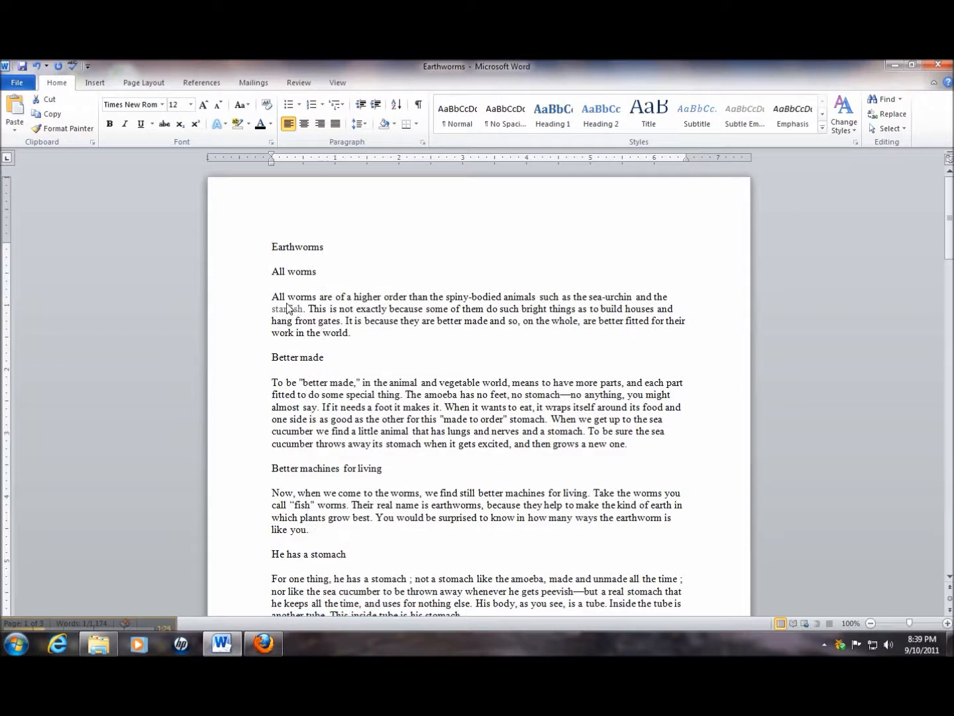
- Italicize the "All worms" paragraph from "starfish" through "work in the world" and remove the italics again
drag(287, 308, 359, 331)
click(386, 312)
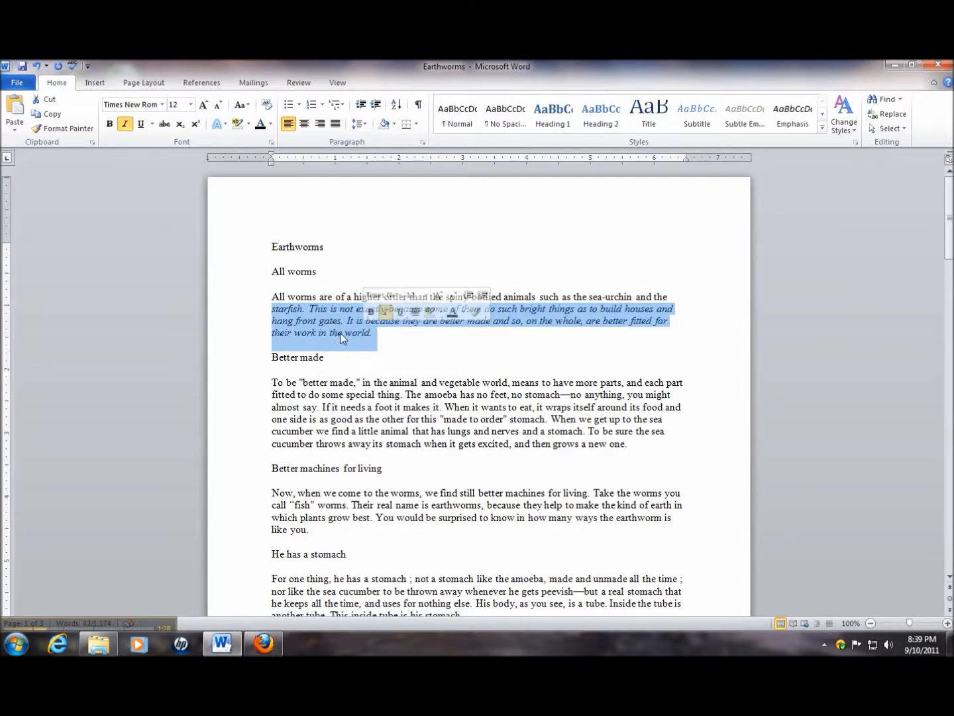
click(386, 314)
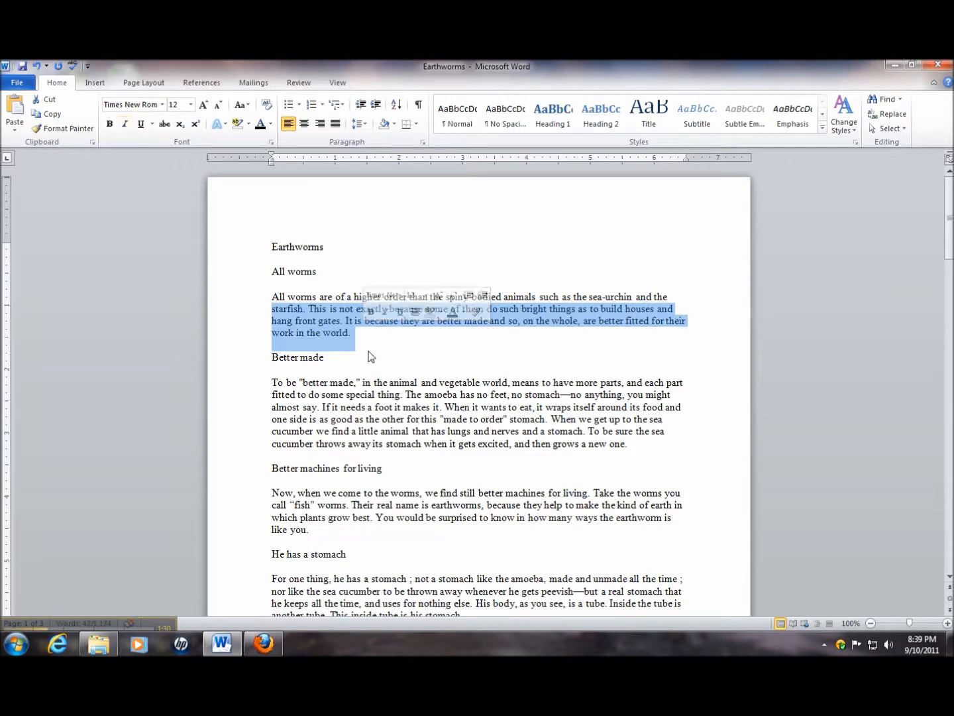
- Select the full paragraph under "All worms", center it and align it right
click(274, 298)
drag(274, 297, 358, 334)
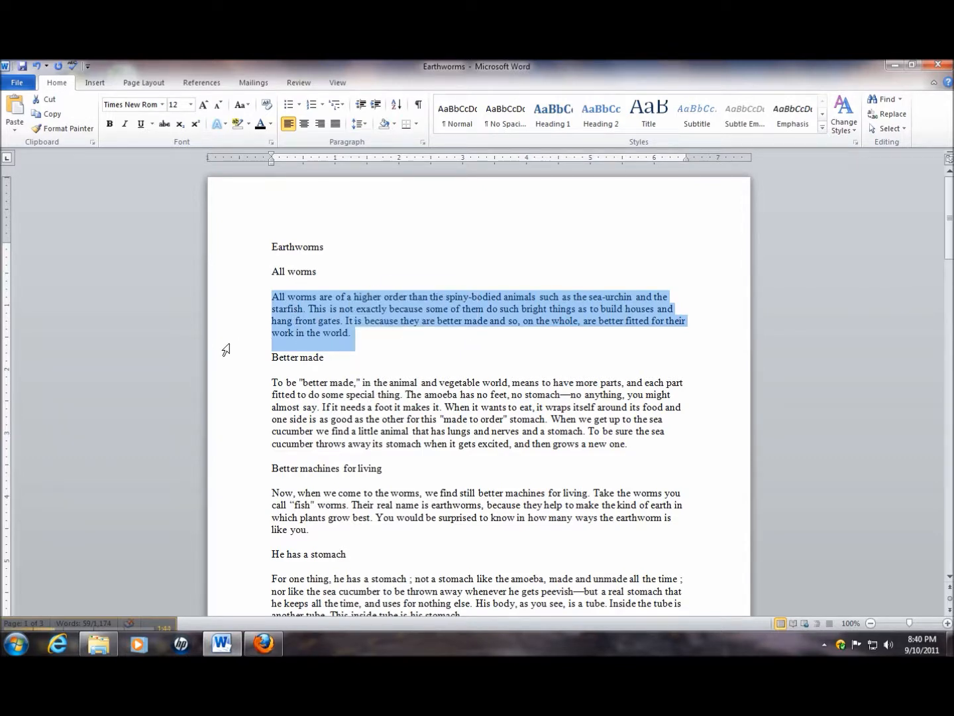
click(307, 125)
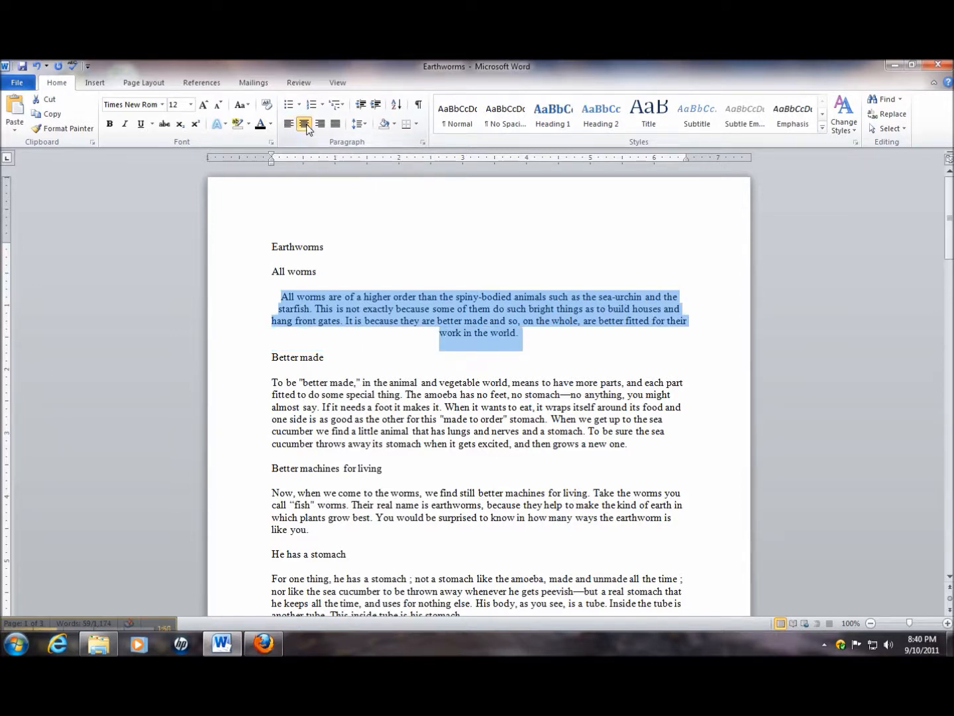
click(322, 126)
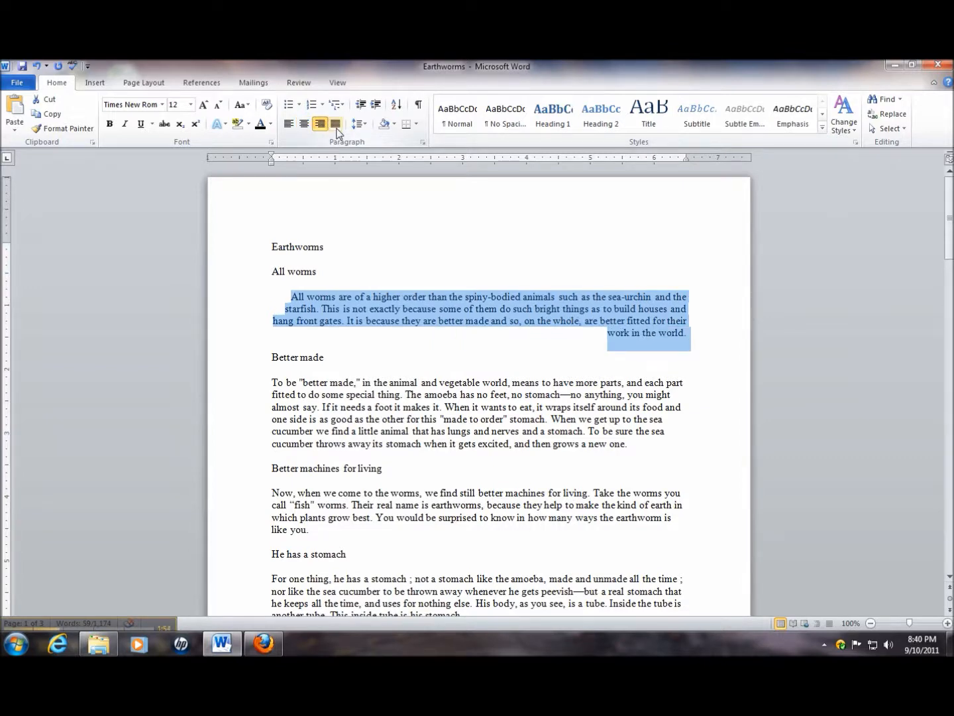
- Alternate the "All worms" paragraph between justified and left alignment twice to compare them, ending with left alignment
click(336, 125)
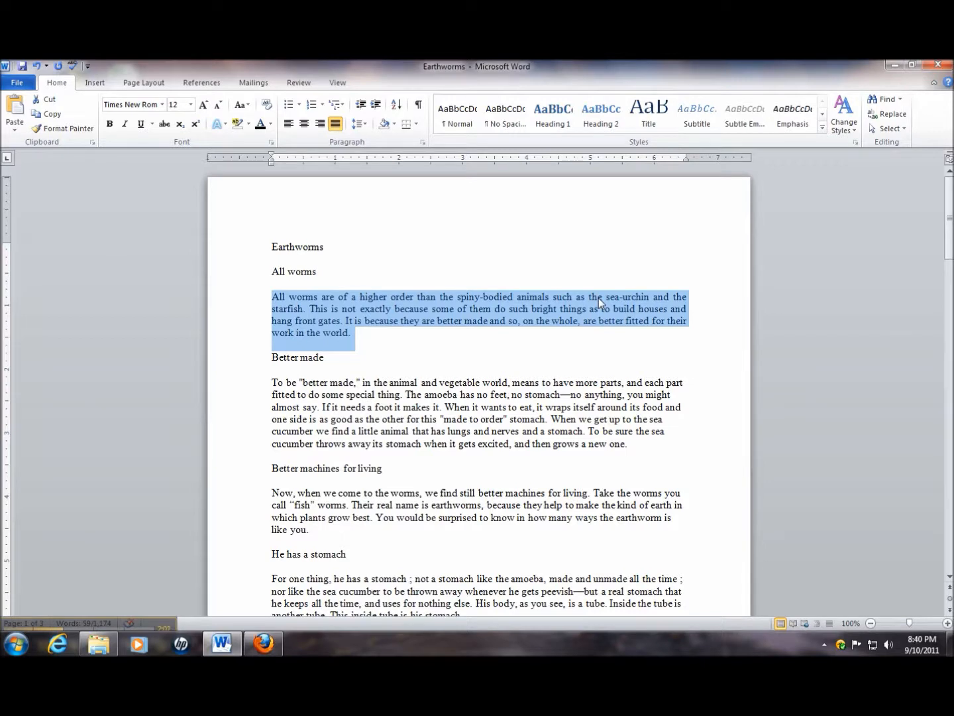
click(290, 126)
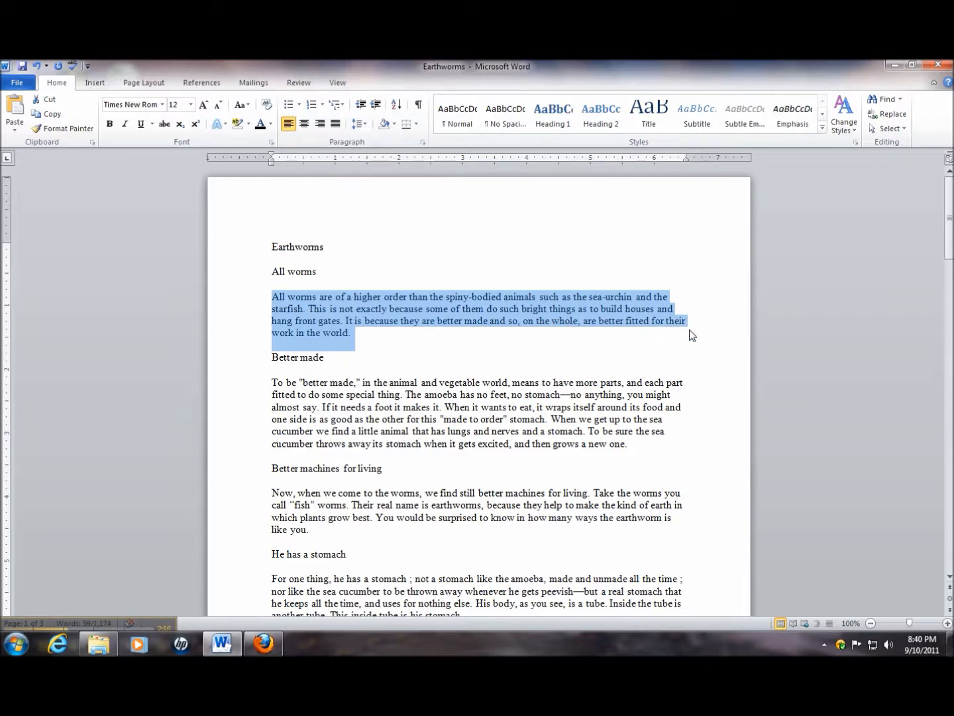
click(335, 124)
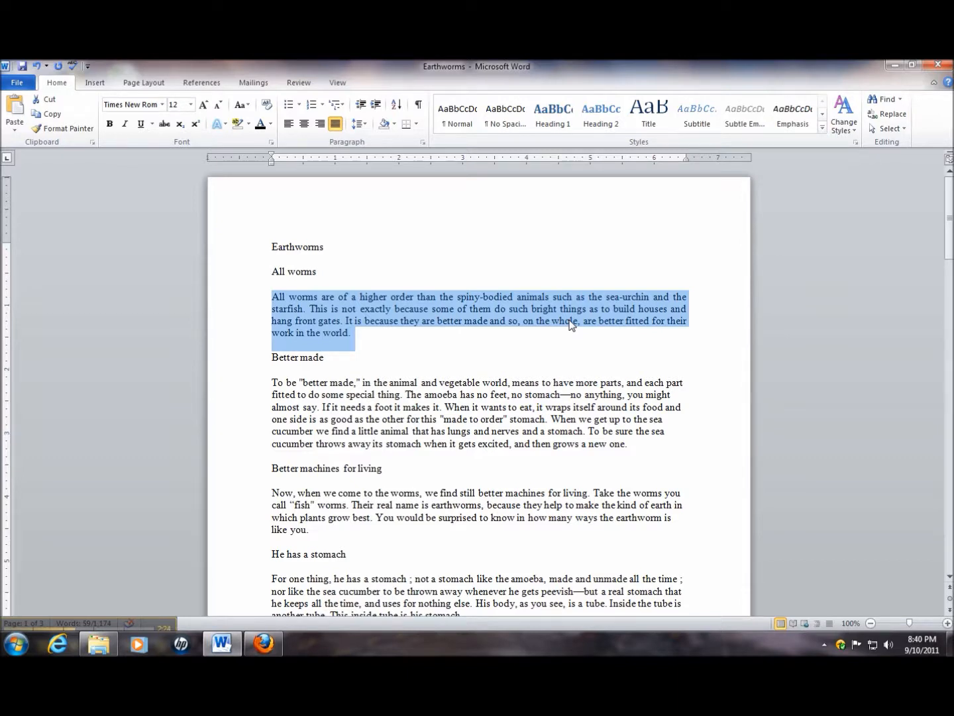
click(289, 124)
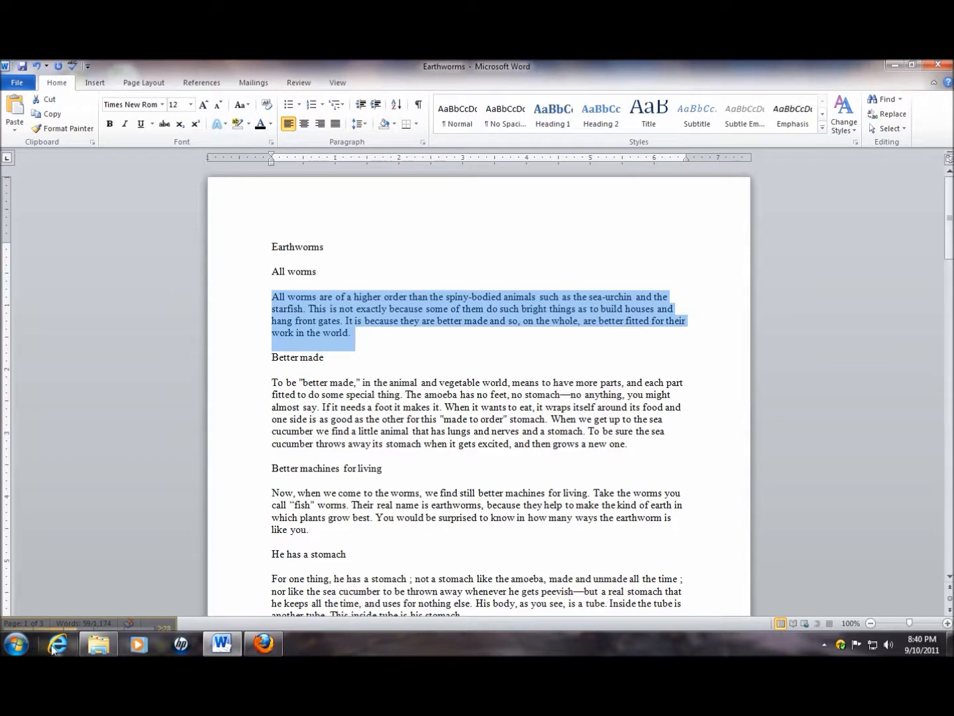
click(97, 621)
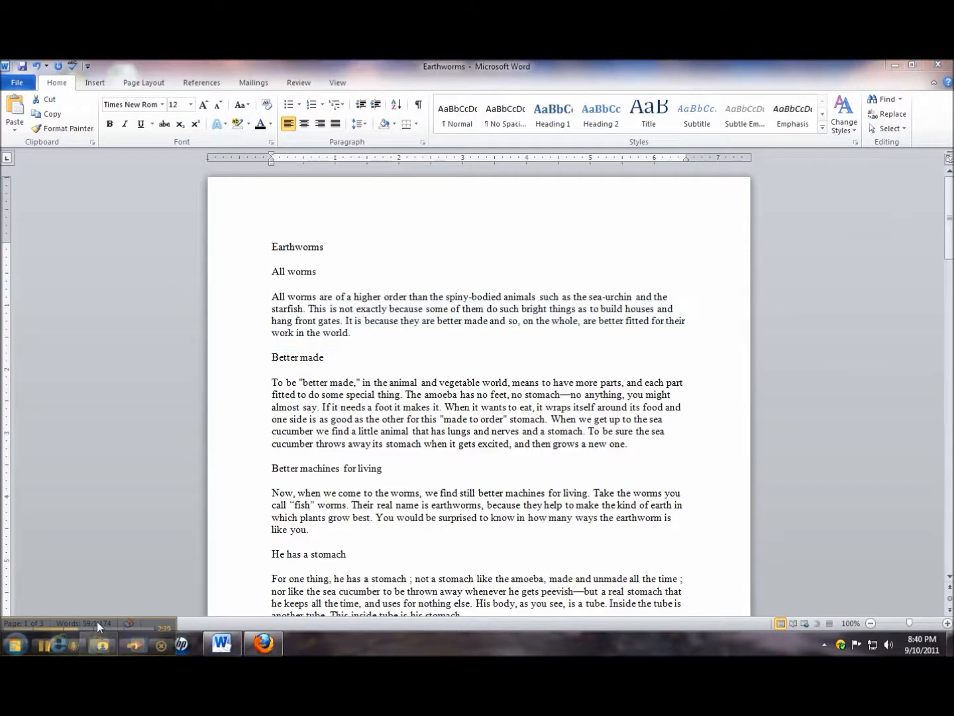
click(45, 646)
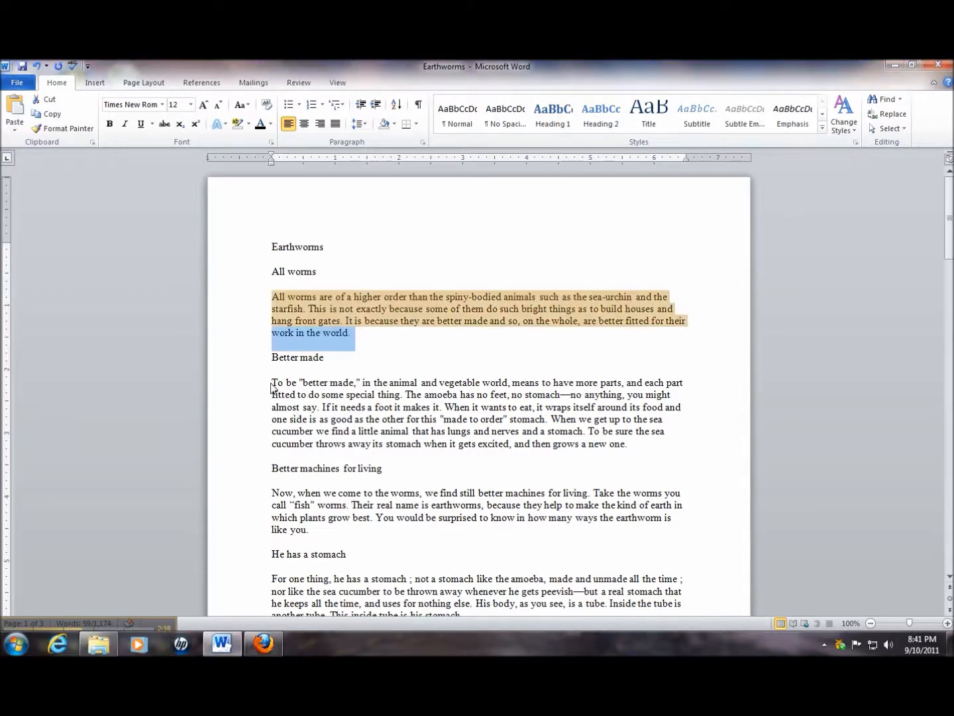
- Select the paragraph under "Better made" and set its line spacing to 1.15
click(304, 385)
drag(271, 382, 653, 450)
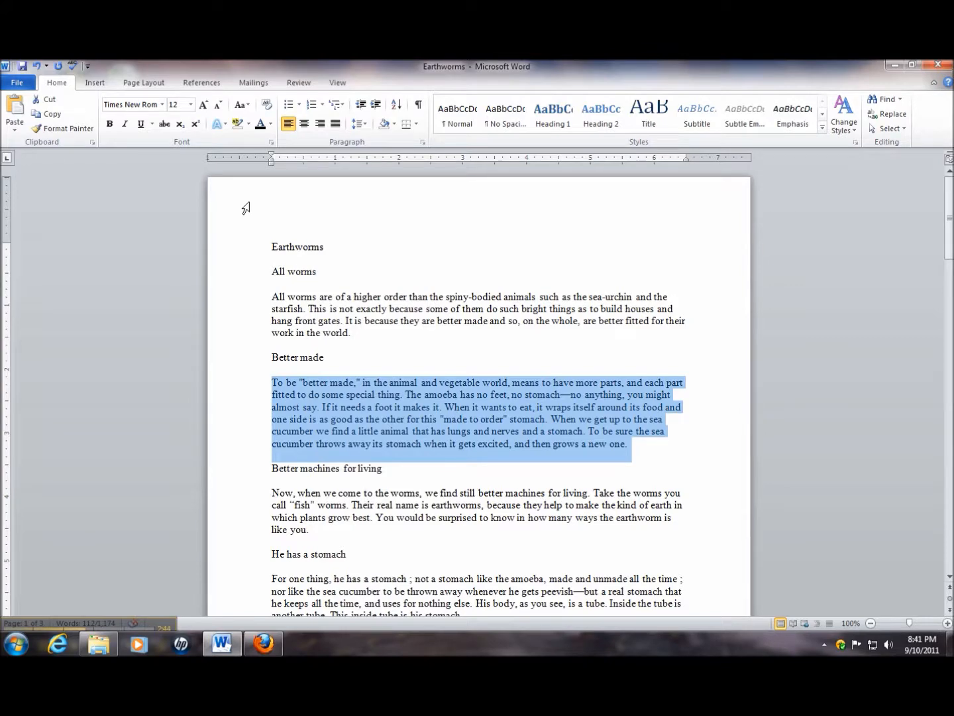
click(365, 129)
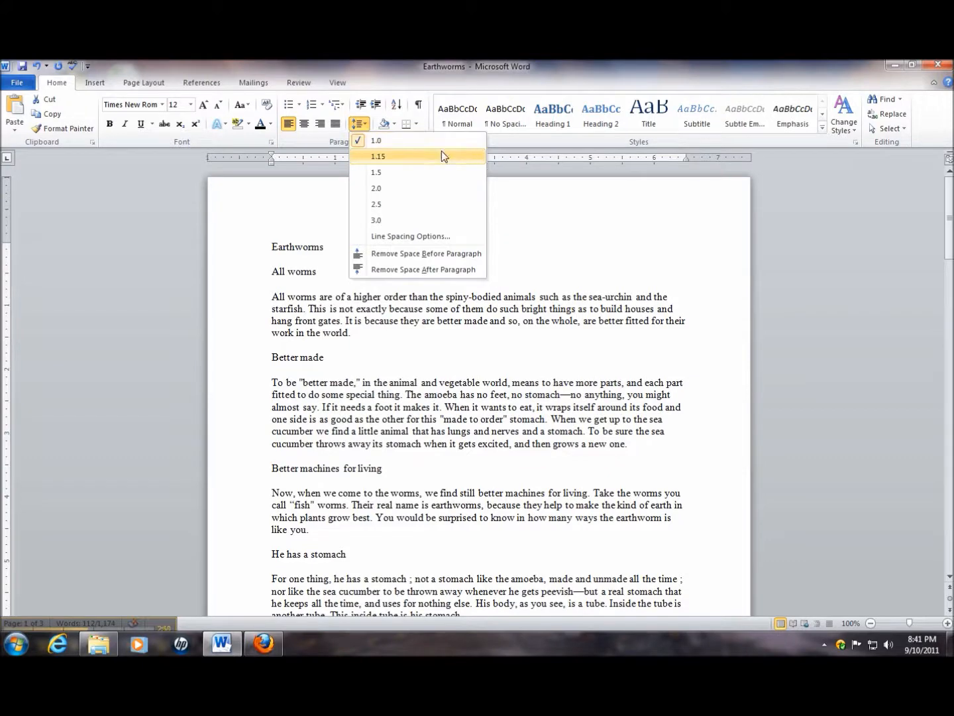
click(433, 155)
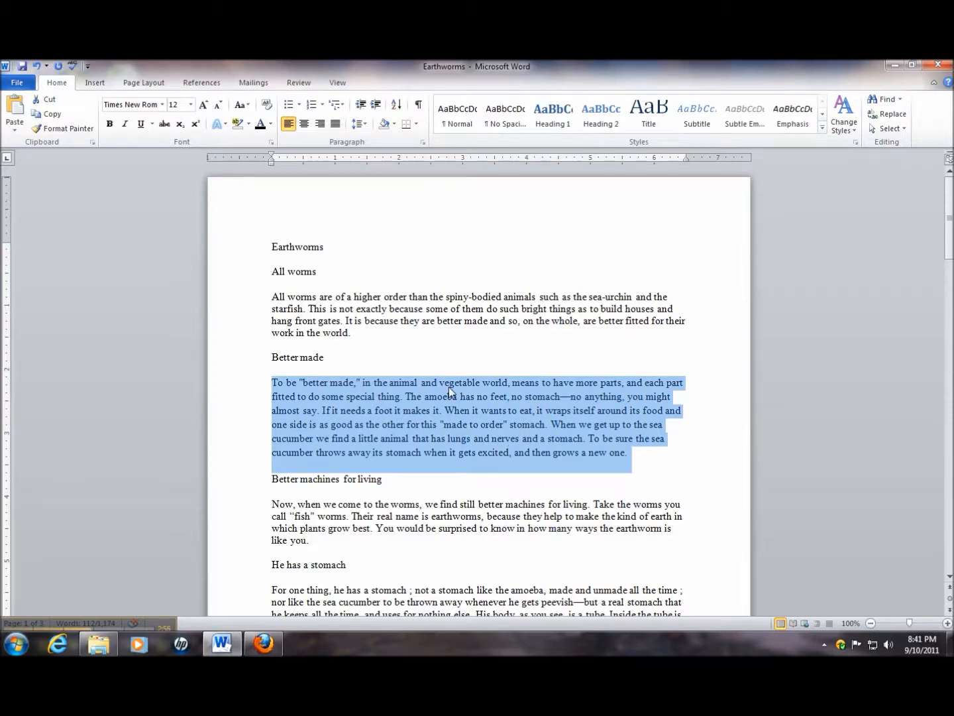
- Set the "Better made" paragraph's line spacing to 1.5 and return it to 1.15
click(366, 123)
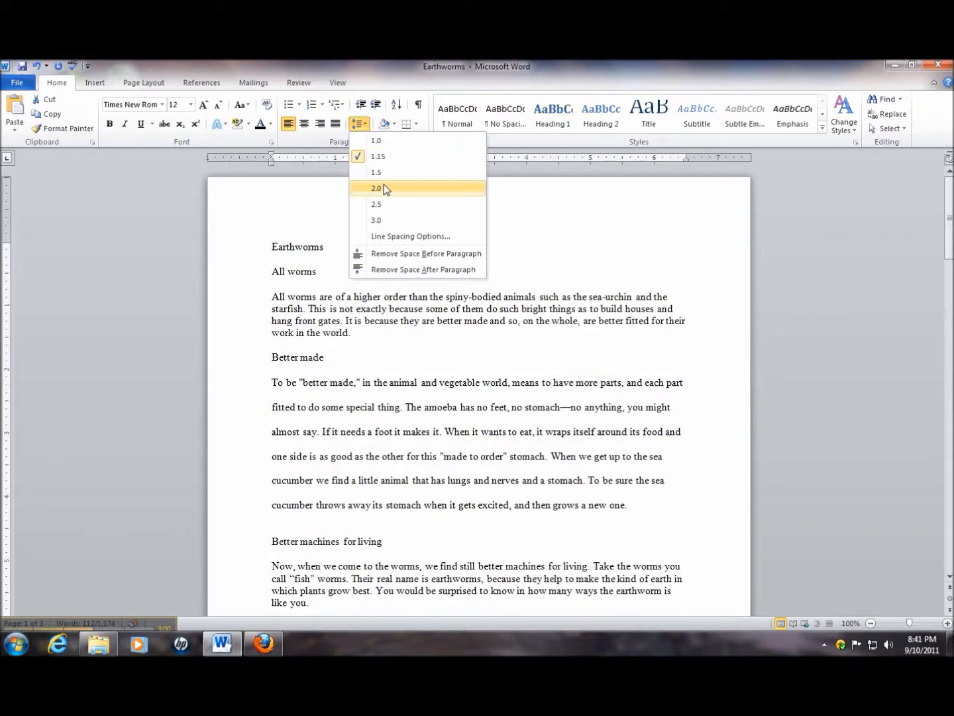
click(390, 174)
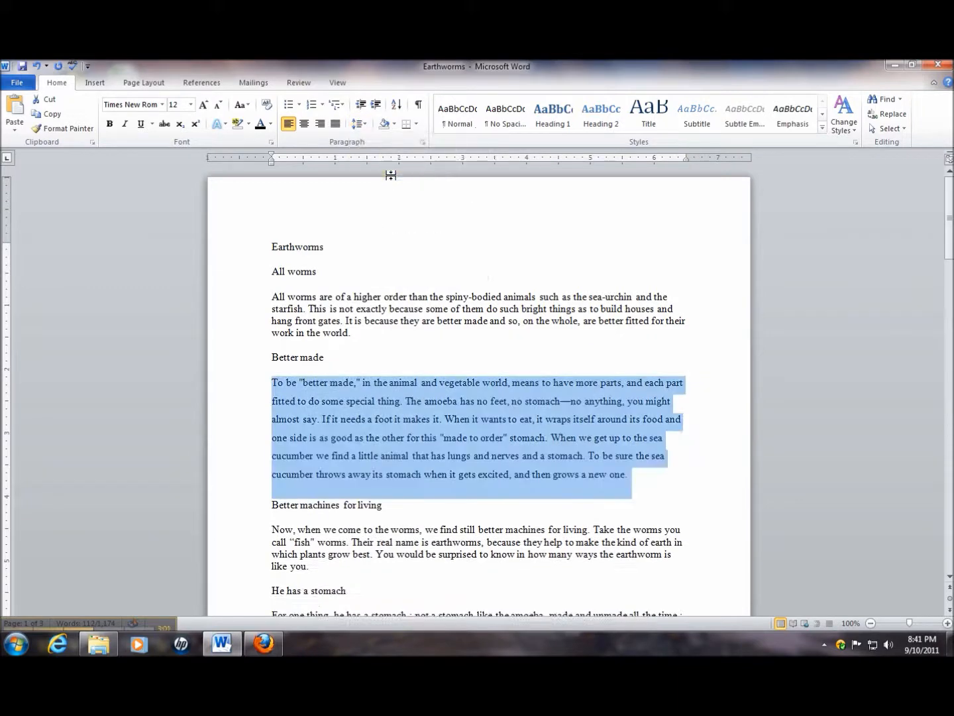
click(366, 126)
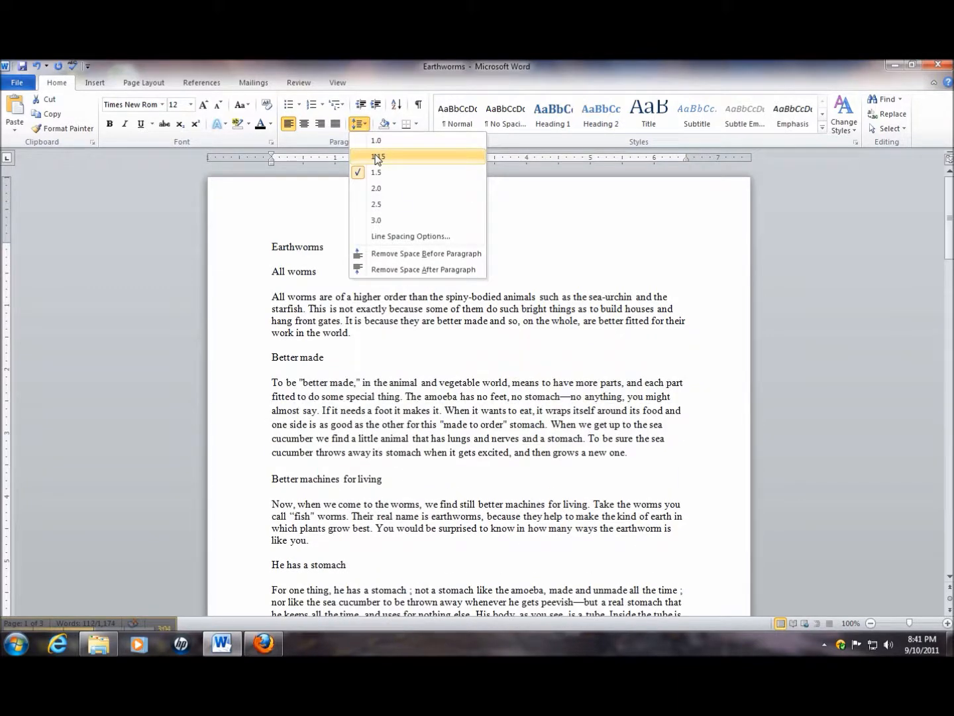
click(378, 157)
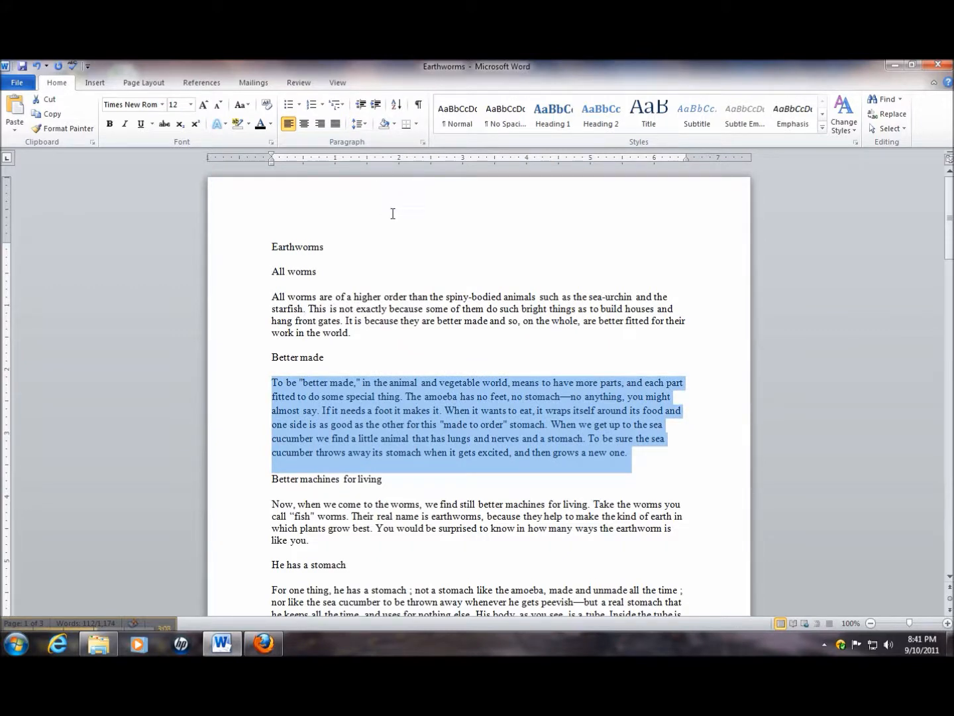
- Review the indentation and line spacing options in the Paragraph settings for the "Better made" paragraph and accept them without edits
click(367, 130)
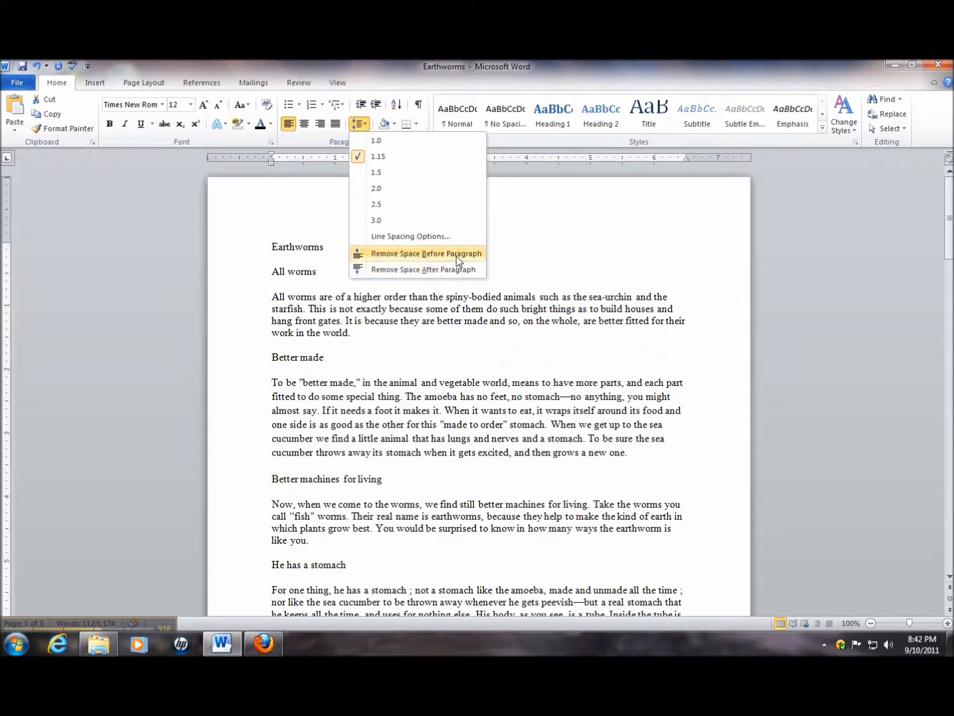
click(386, 237)
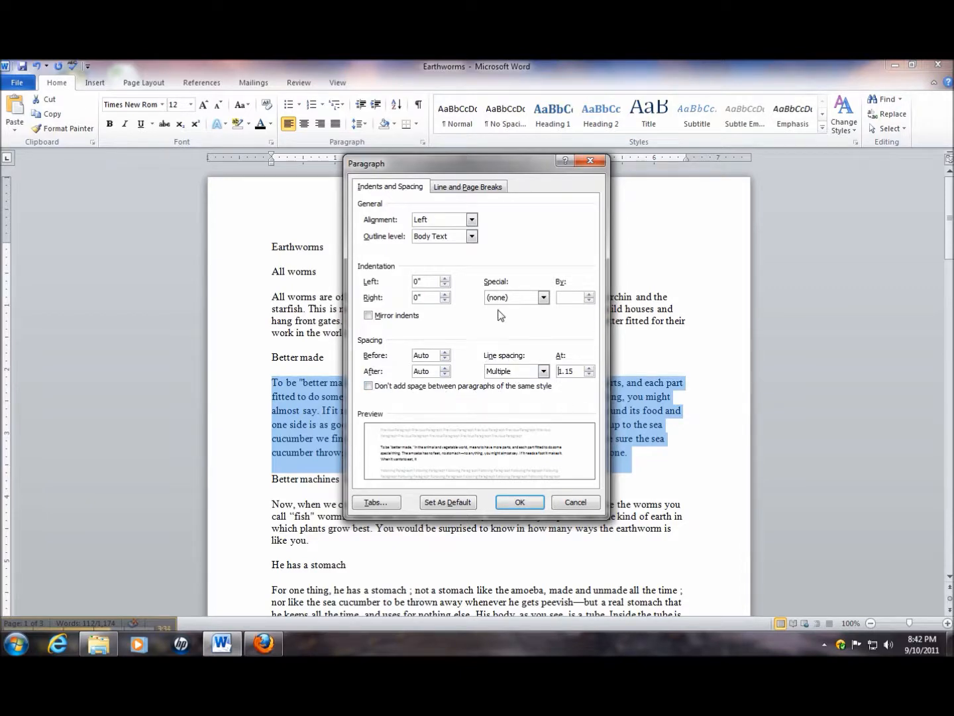
click(520, 502)
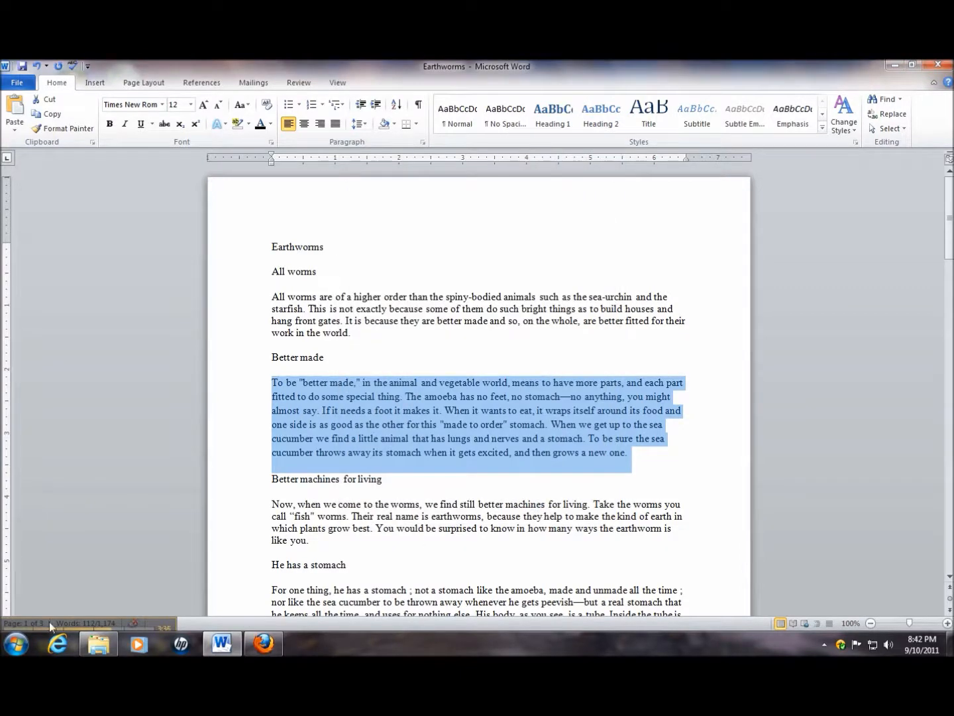
click(37, 625)
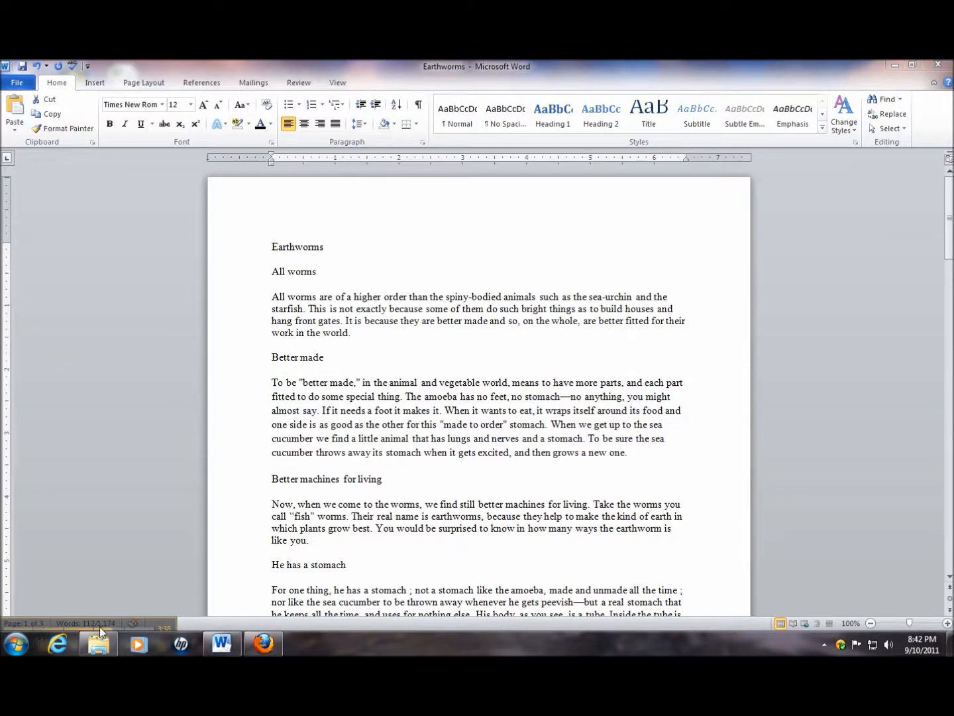